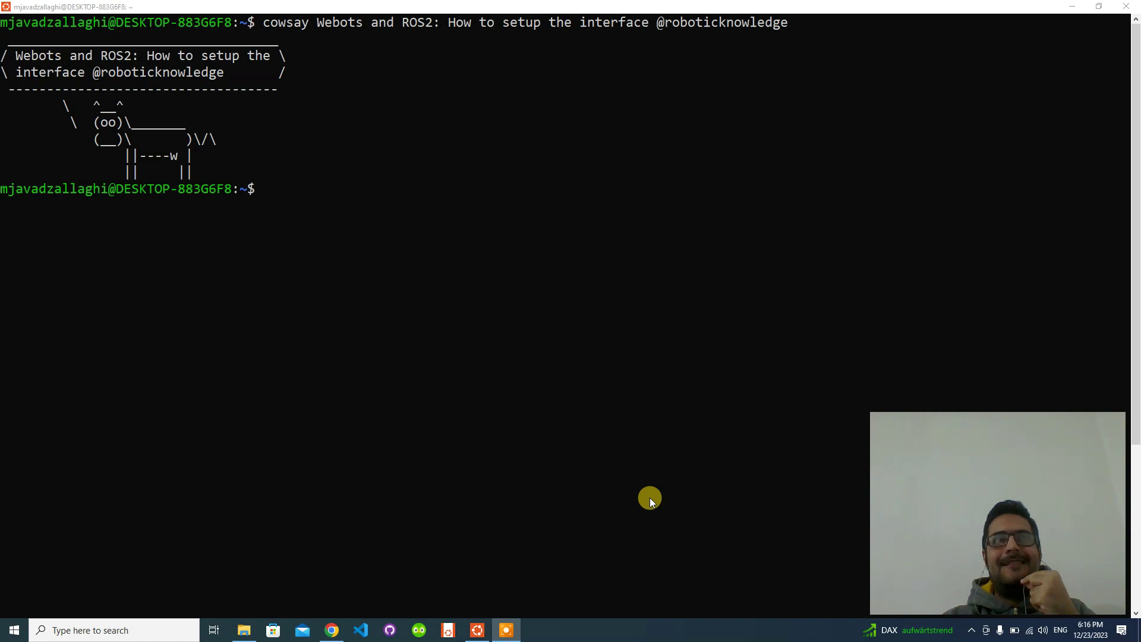
# Switch from the WSL terminal to the browser showing Google results for 'webots and ROS2'.
pyautogui.click(331, 630)
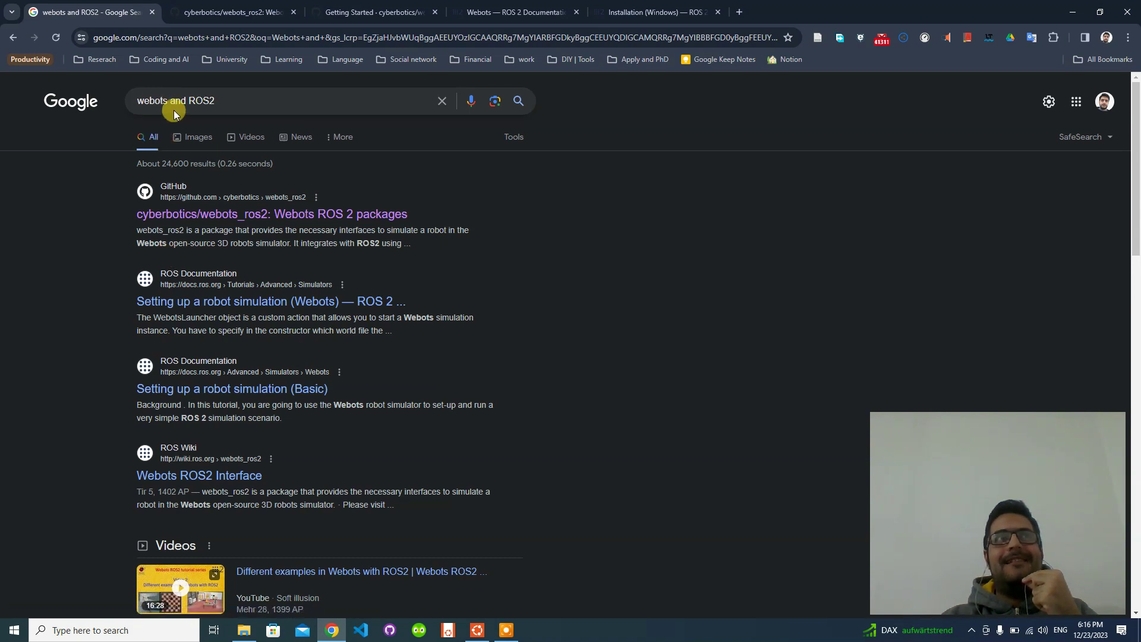
# Leave the Google search query and switch to the cyberbotics/webots_ros2 repository tab.
pyautogui.moveTo(154, 99)
pyautogui.mouseDown()
pyautogui.moveTo(199, 94)
pyautogui.moveTo(147, 94)
pyautogui.mouseUp()
pyautogui.click(197, 93)
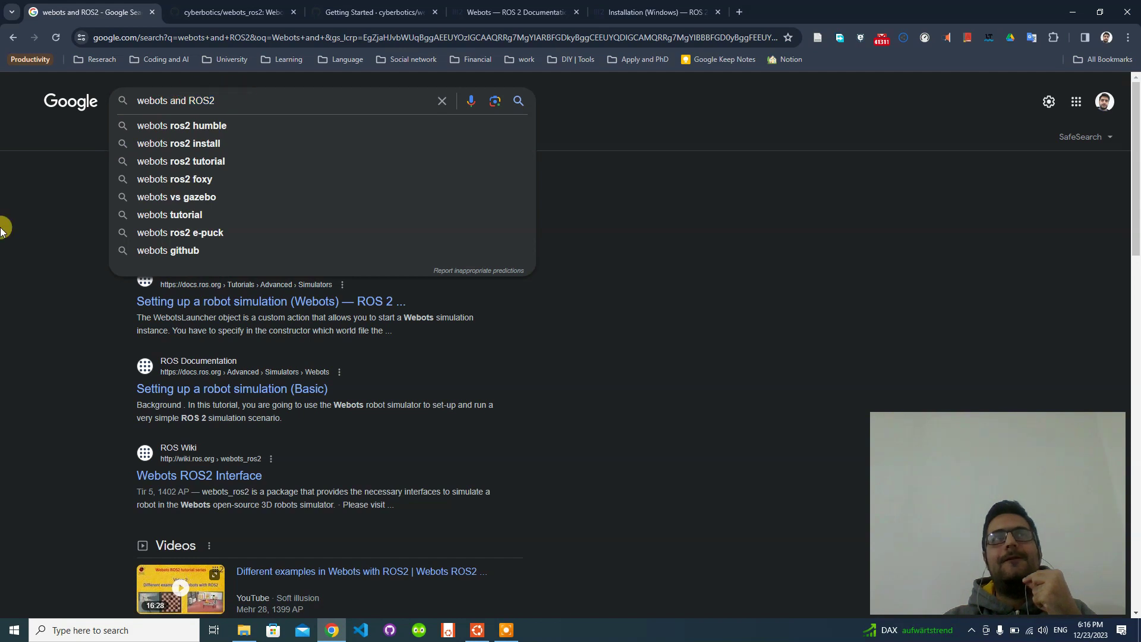
pyautogui.click(6, 265)
pyautogui.click(203, 6)
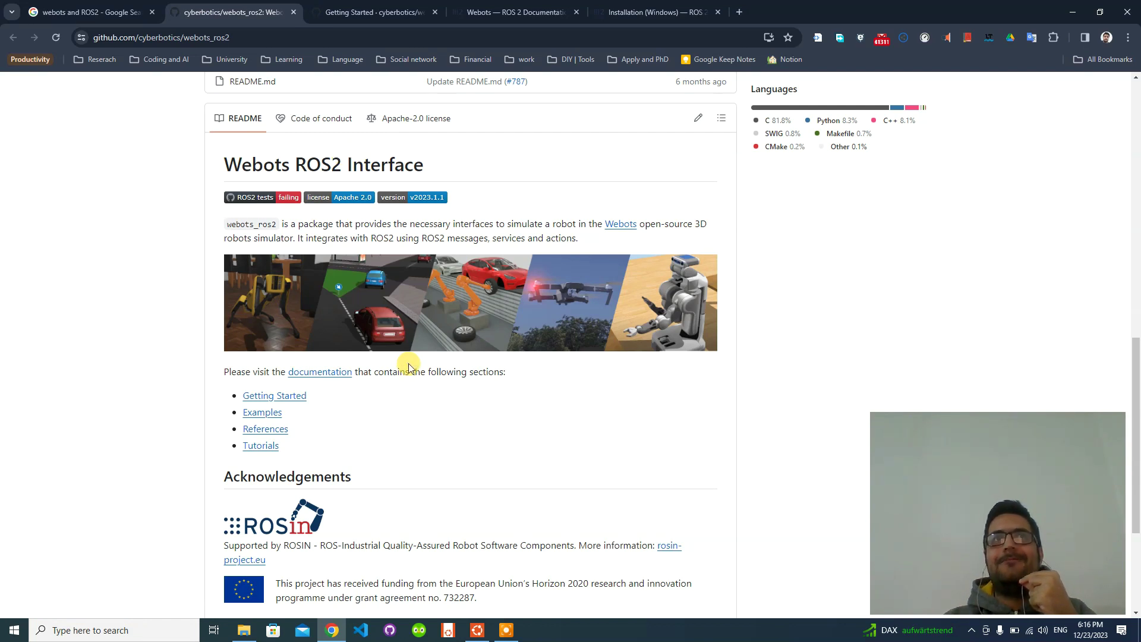
# Read through the webots_ros2 README, then open the Getting Started wiki page.
pyautogui.scroll(5, 408, 363)
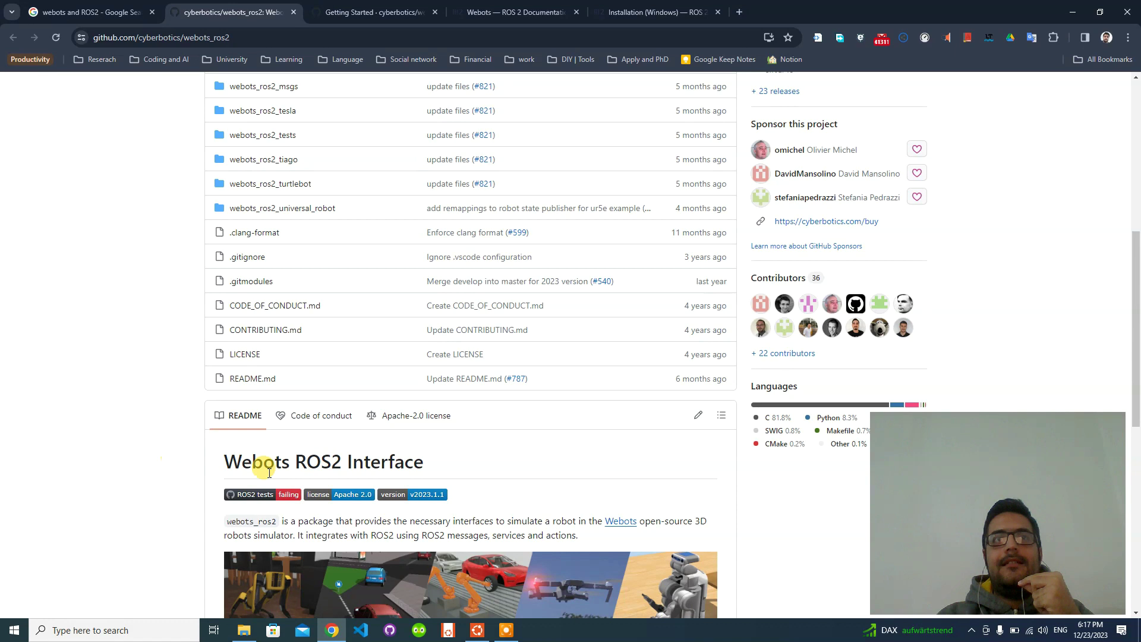
pyautogui.scroll(5, 261, 321)
pyautogui.scroll(1, 261, 321)
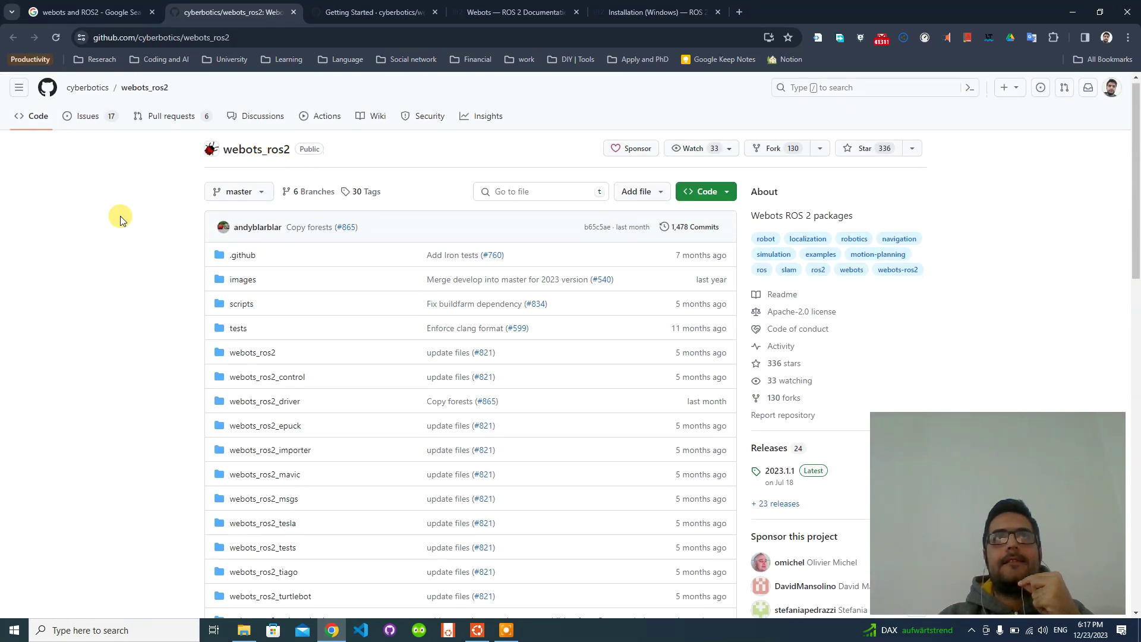
pyautogui.scroll(-8, 120, 216)
pyautogui.scroll(10, 208, 194)
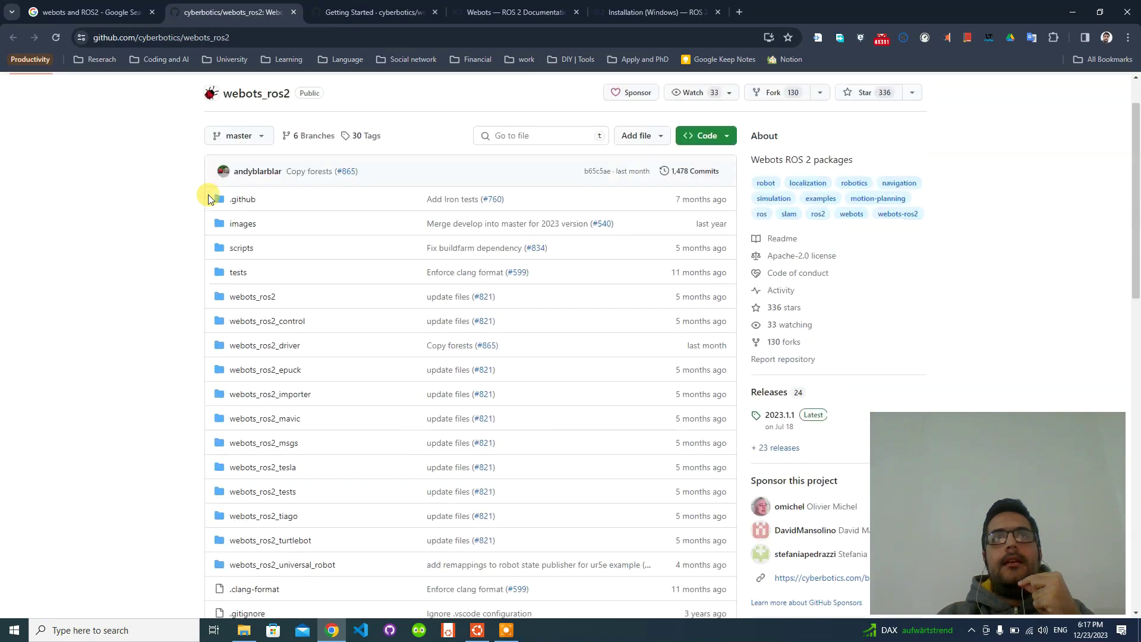
pyautogui.scroll(-14, 208, 195)
pyautogui.scroll(5, 268, 309)
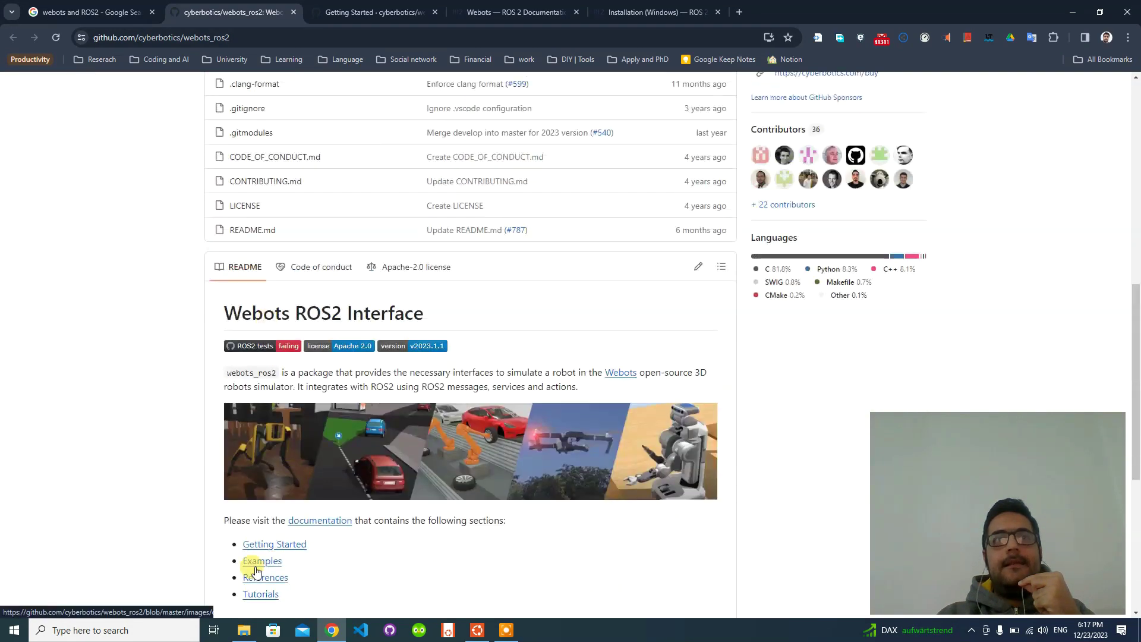
pyautogui.click(374, 6)
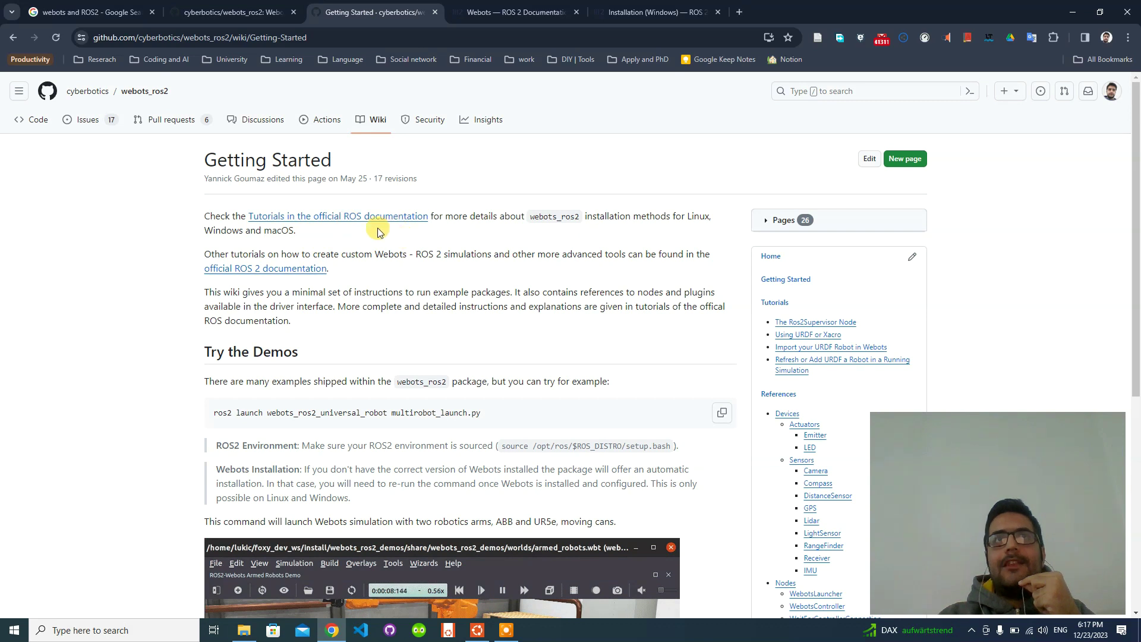
# Switch to the 'Webots — ROS 2 Documentation' tab listing the Webots tutorials.
pyautogui.click(498, 6)
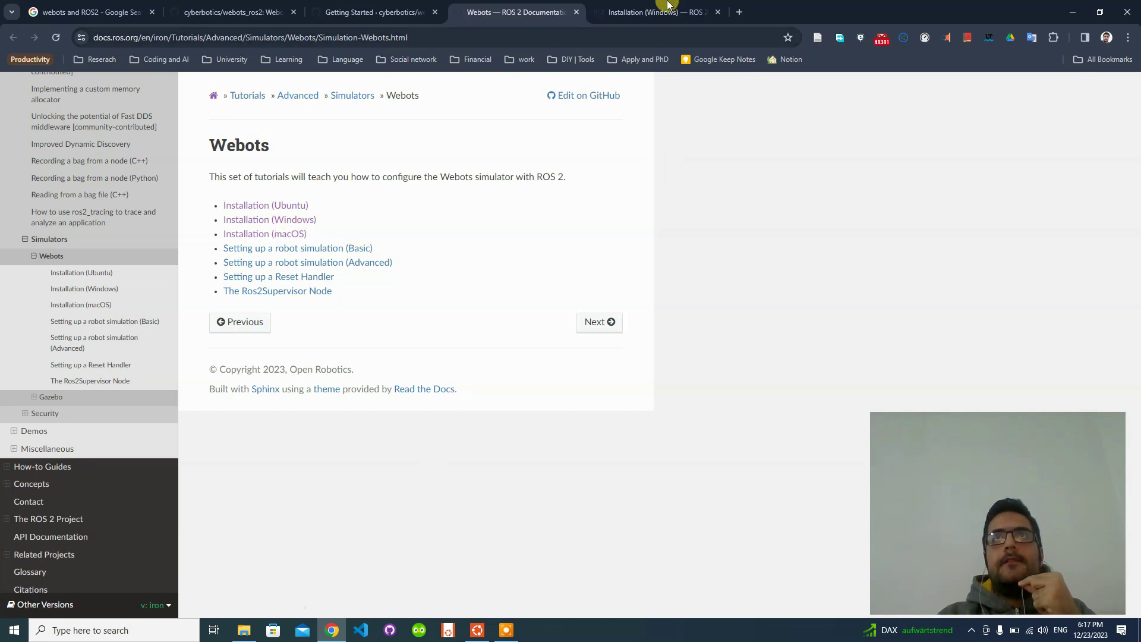
# Switch to the Webots Installation (Windows) tutorial and scroll down to its Tasks section.
pyautogui.hotkey('ctrl', 'Tab')
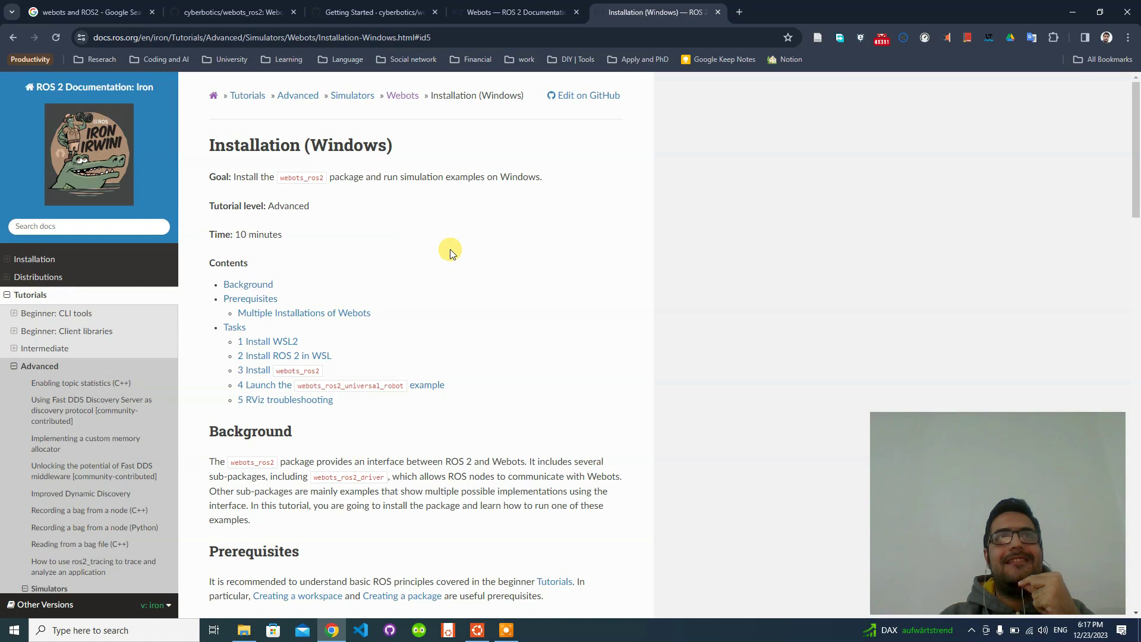
pyautogui.scroll(-3, 451, 249)
pyautogui.scroll(-2, 466, 294)
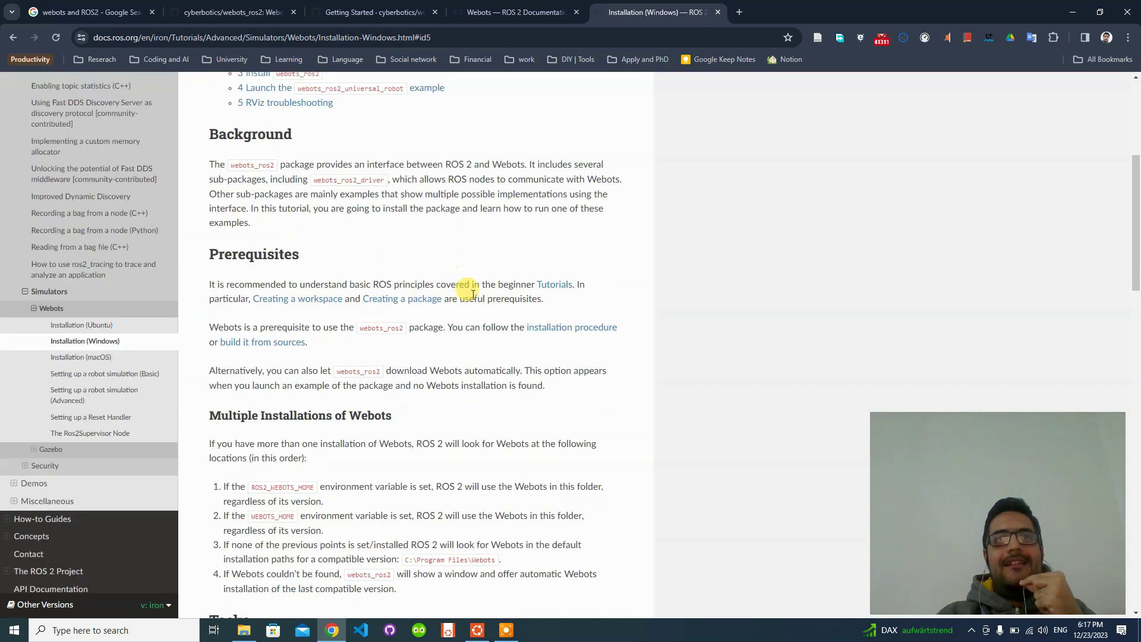
pyautogui.scroll(-5, 393, 330)
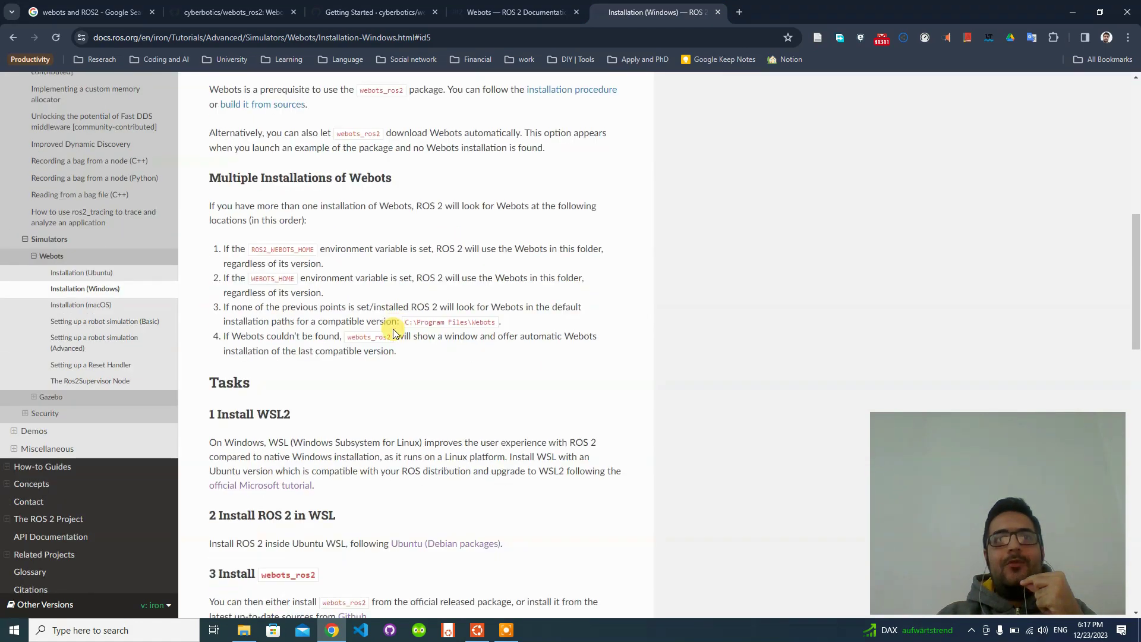
pyautogui.scroll(-2, 392, 330)
pyautogui.moveTo(312, 235); pyautogui.dragTo(216, 244)
pyautogui.click(375, 274)
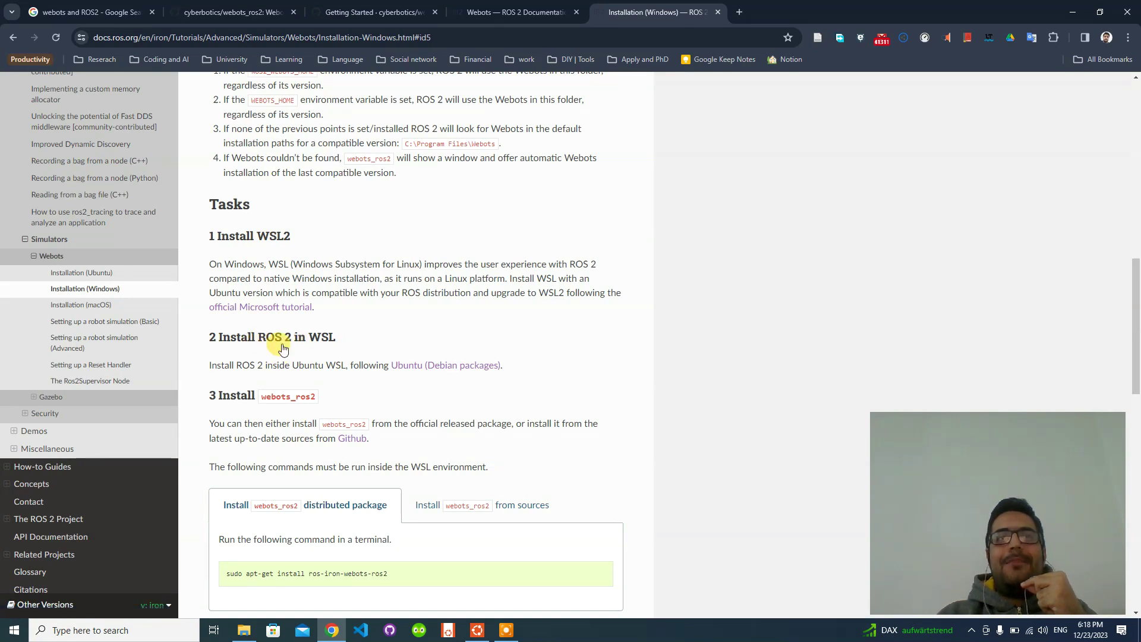
# Reload the page, scroll back to the Tasks steps, and bring up the Windows Start menu.
pyautogui.press('F5')
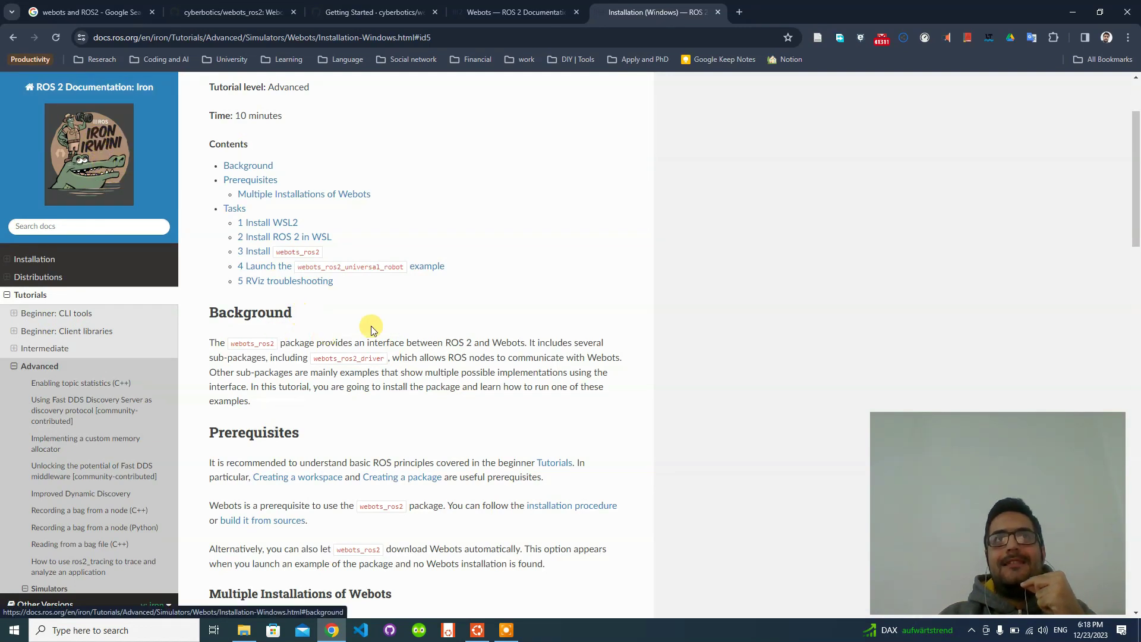
pyautogui.scroll(-10, 487, 363)
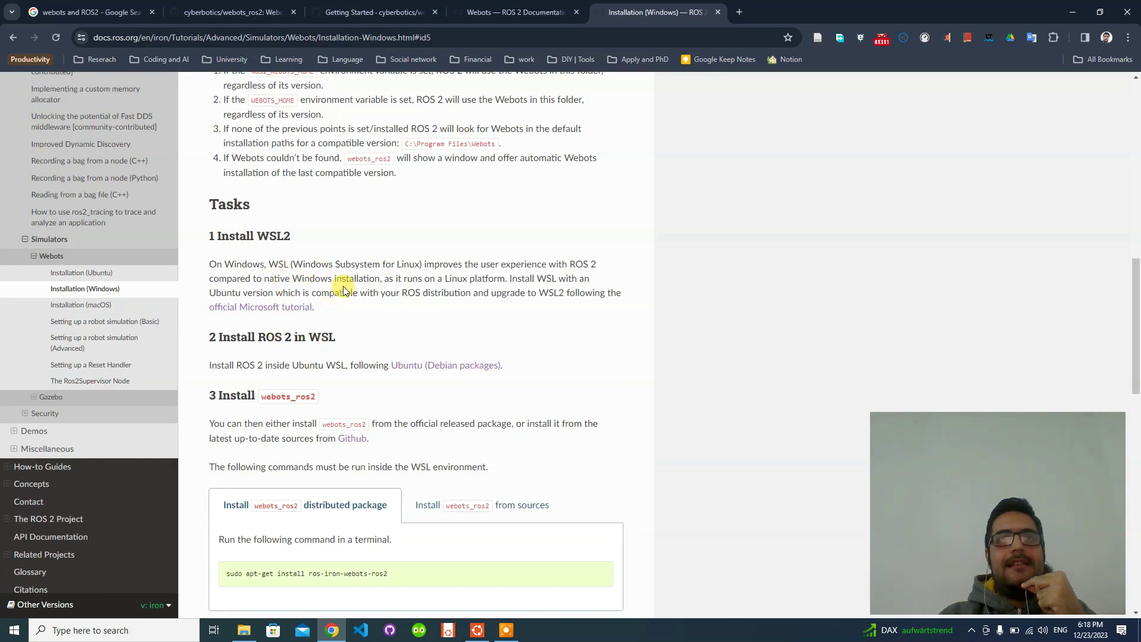
pyautogui.scroll(-2, 362, 337)
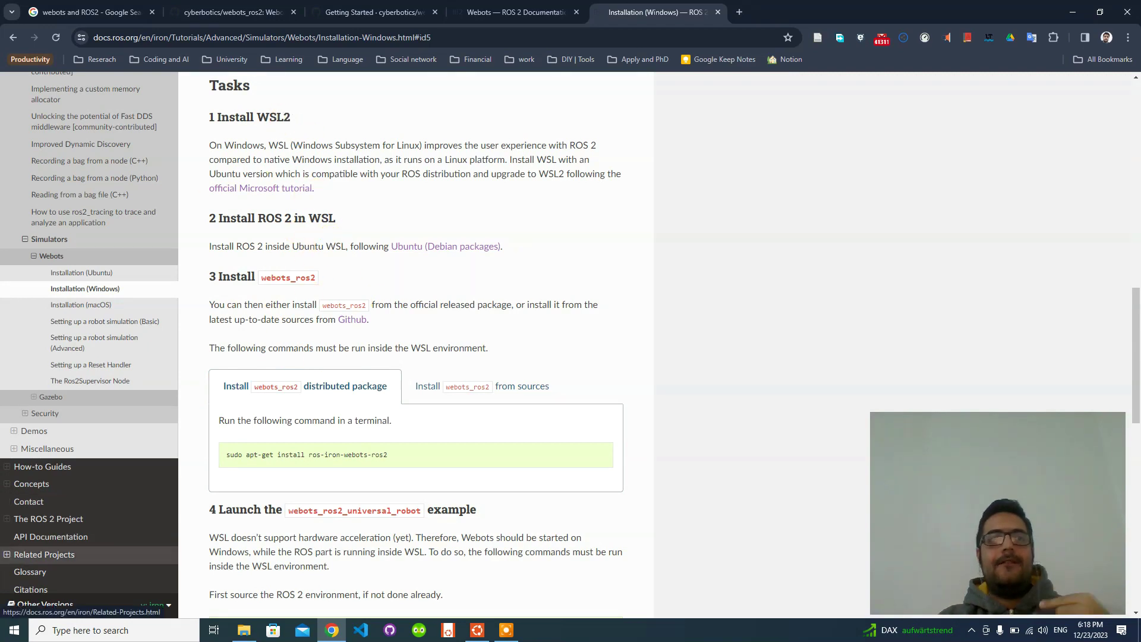
pyautogui.click(14, 630)
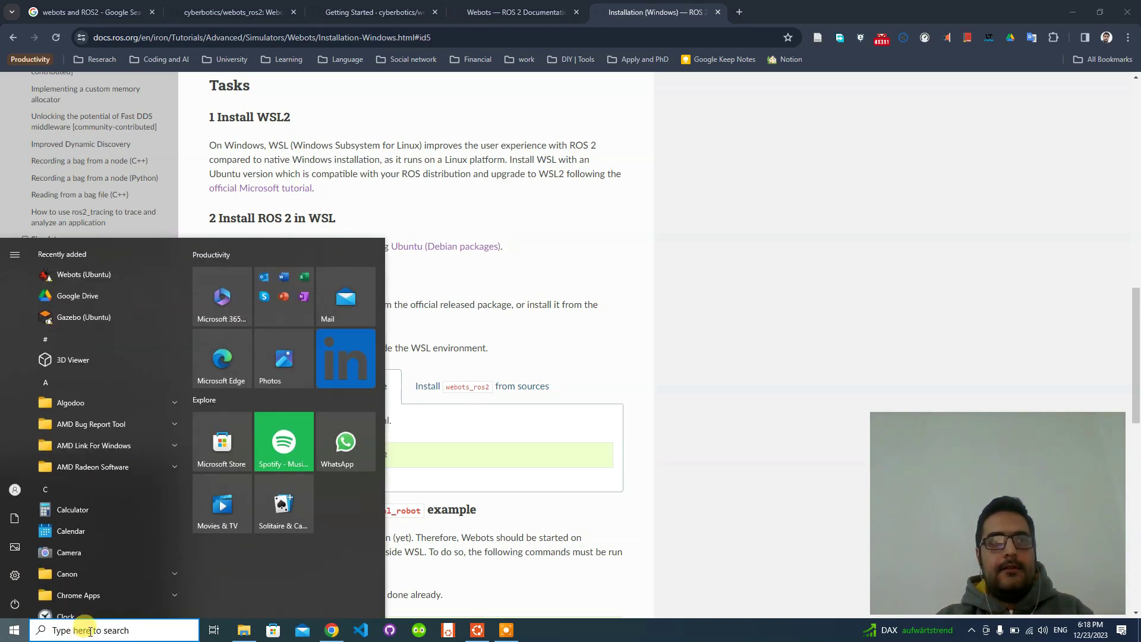
# Search Windows for 'web', close the search, check the terminal, and return to the installation page.
pyautogui.click(90, 632)
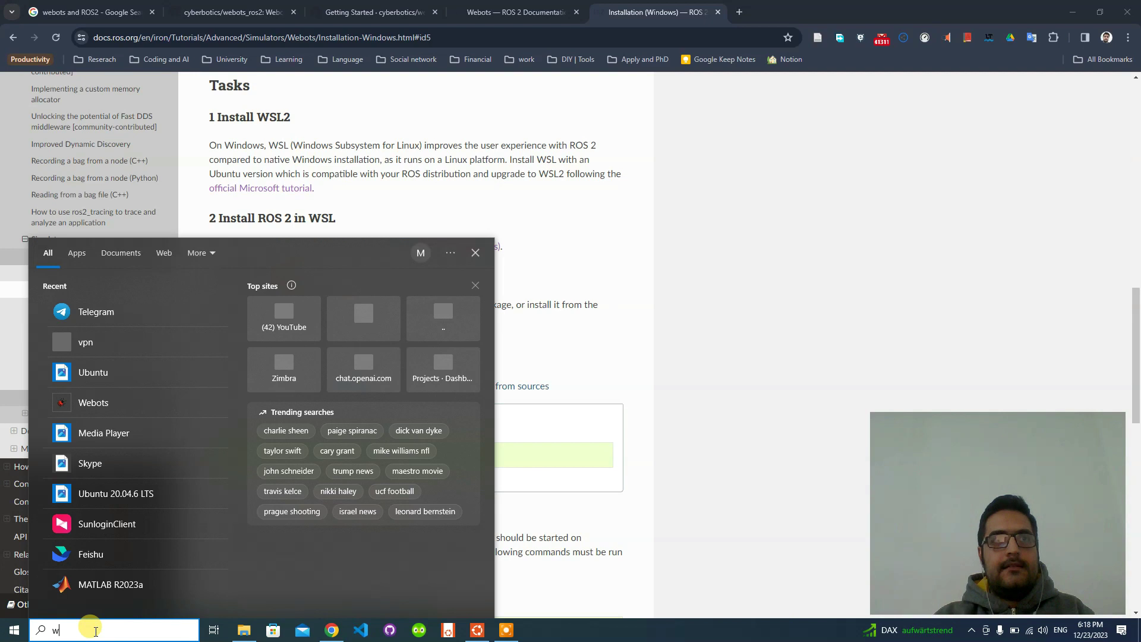
pyautogui.write('web')
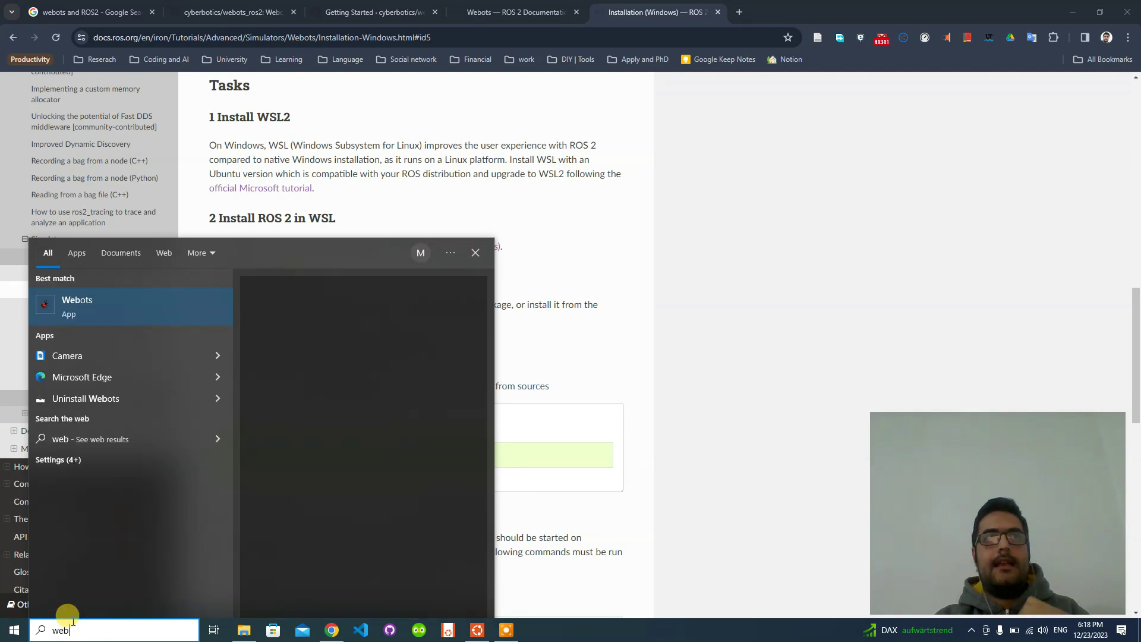
pyautogui.click(615, 206)
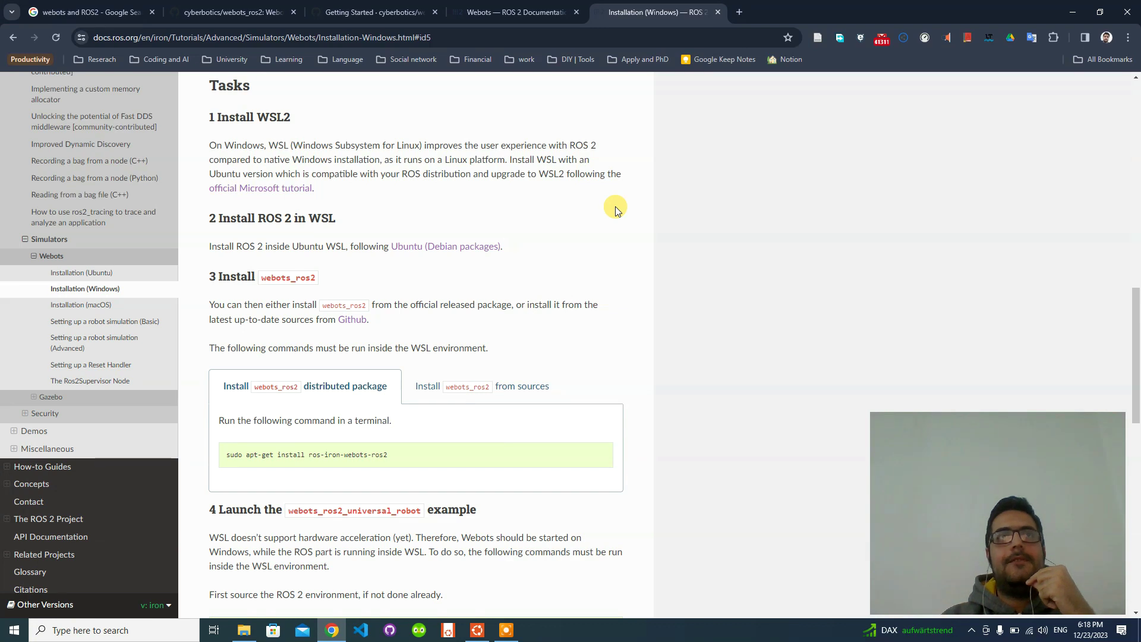
pyautogui.click(476, 631)
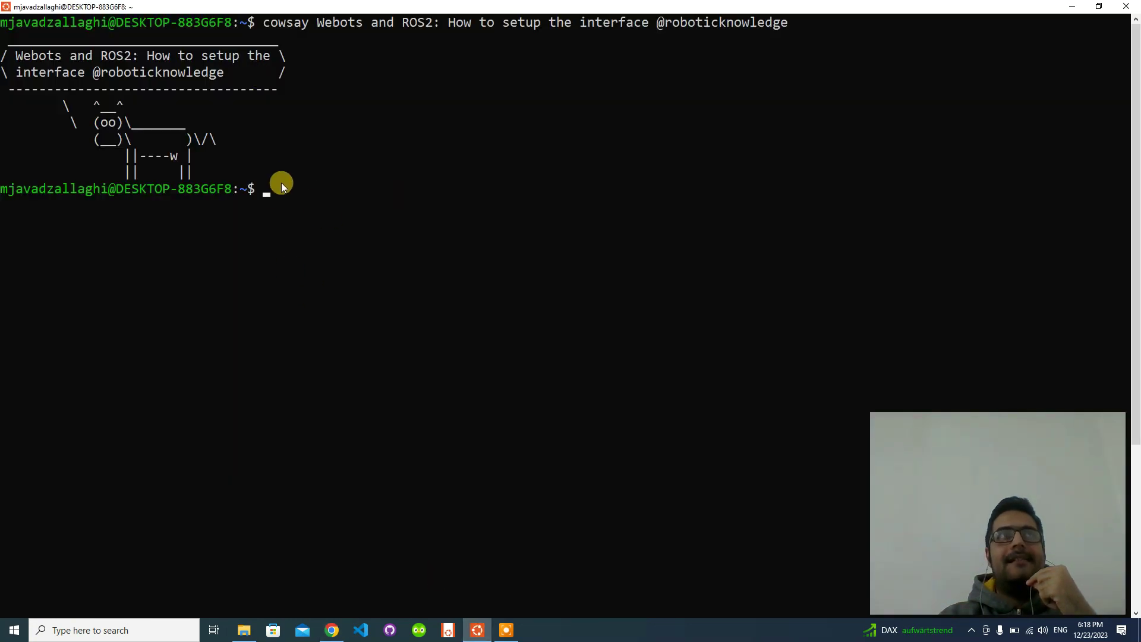
pyautogui.click(332, 630)
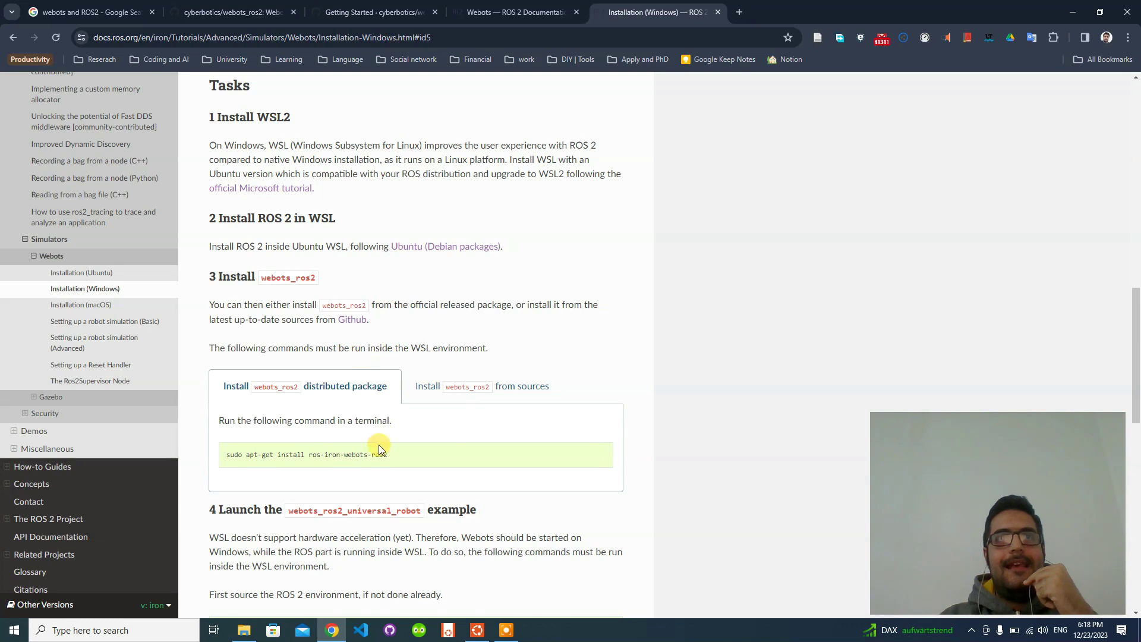
# Highlight the 'sudo apt-get install ros-iron-webots-ros2' command text on the page.
pyautogui.moveTo(237, 462)
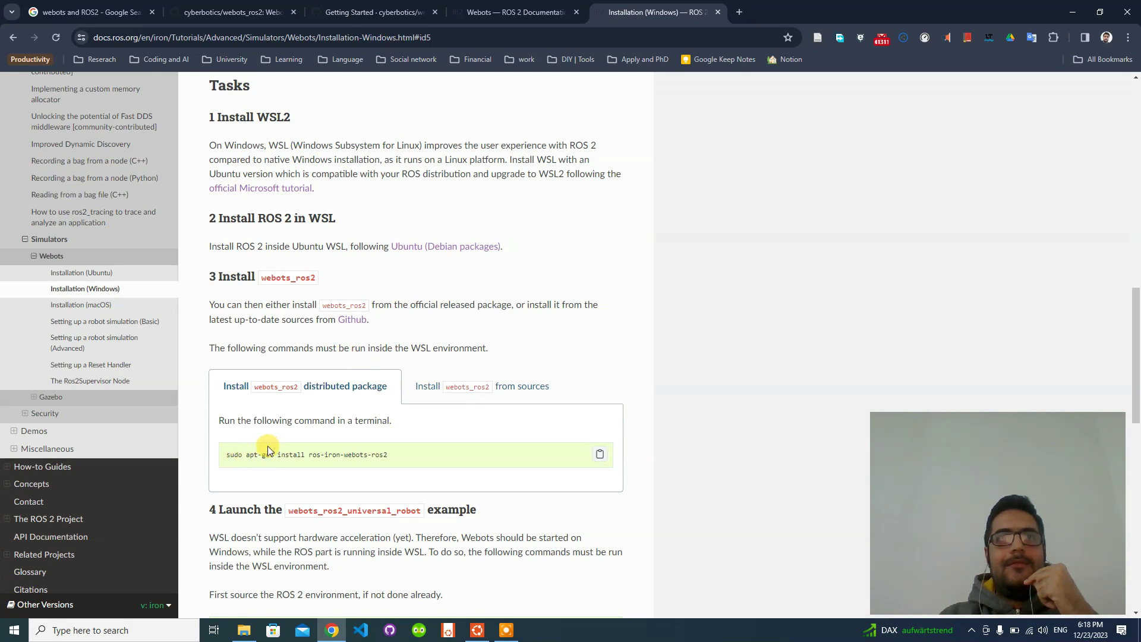
pyautogui.moveTo(240, 454); pyautogui.dragTo(387, 455)
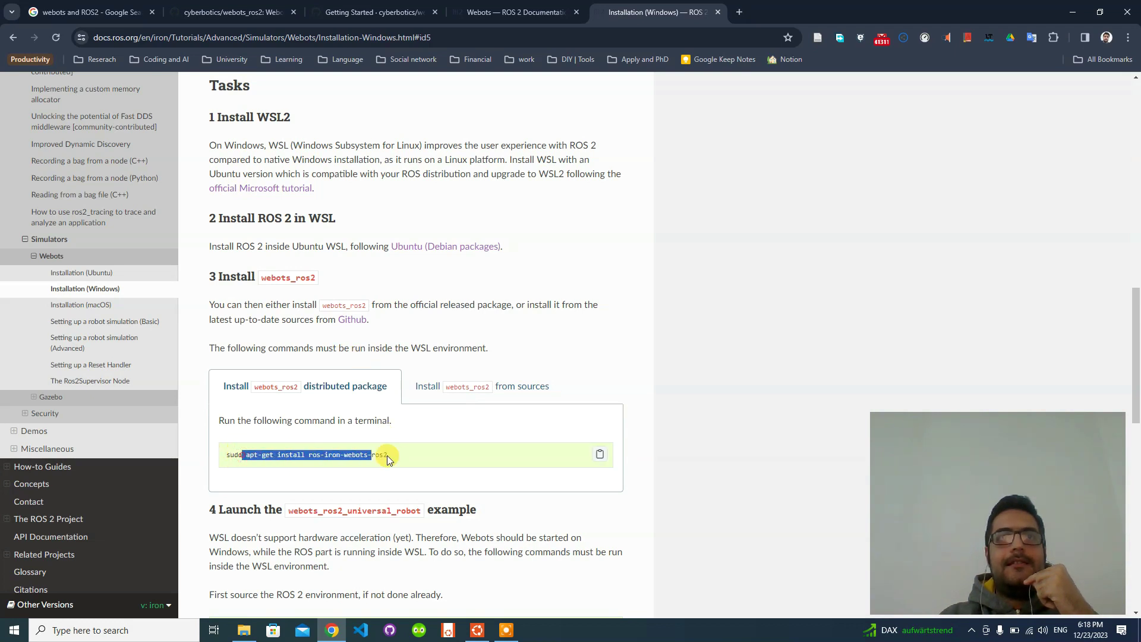
pyautogui.click(319, 454)
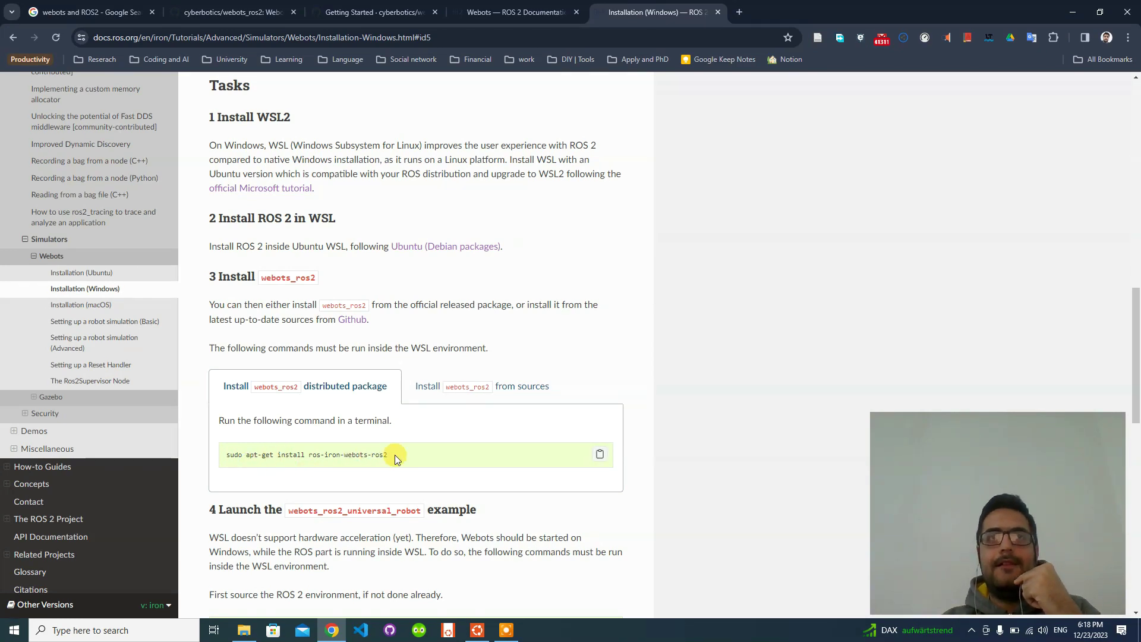
pyautogui.moveTo(395, 454); pyautogui.dragTo(246, 455)
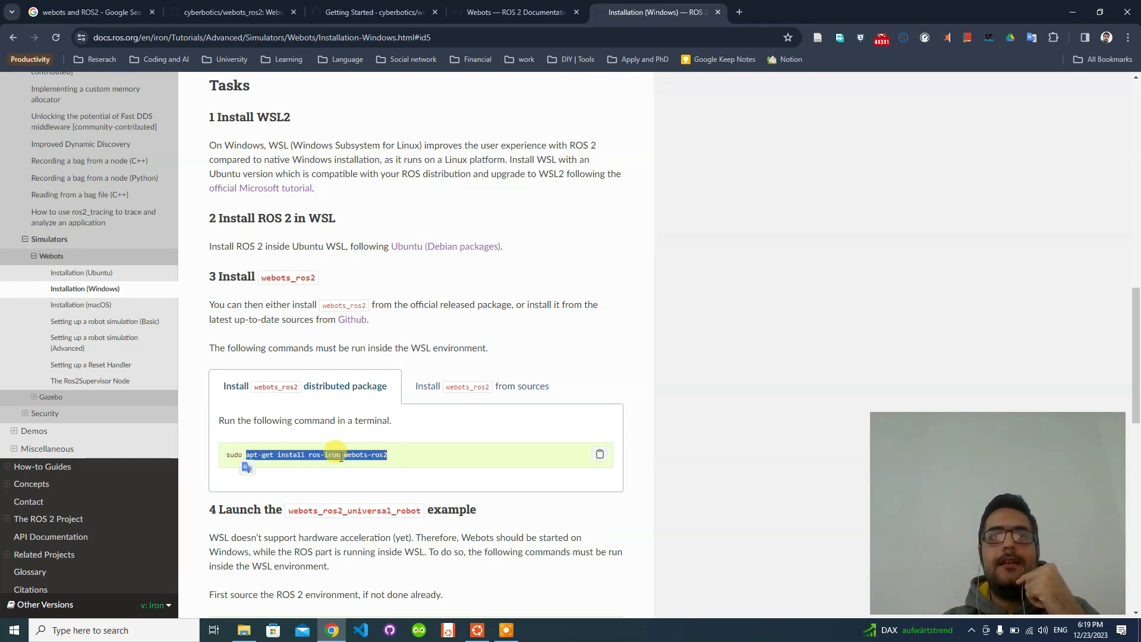
pyautogui.click(380, 453)
pyautogui.moveTo(408, 455); pyautogui.dragTo(306, 455)
# Scroll down to step 4's launch commands for the webots_ros2_universal_robot example.
pyautogui.scroll(-4, 535, 473)
pyautogui.click(396, 327)
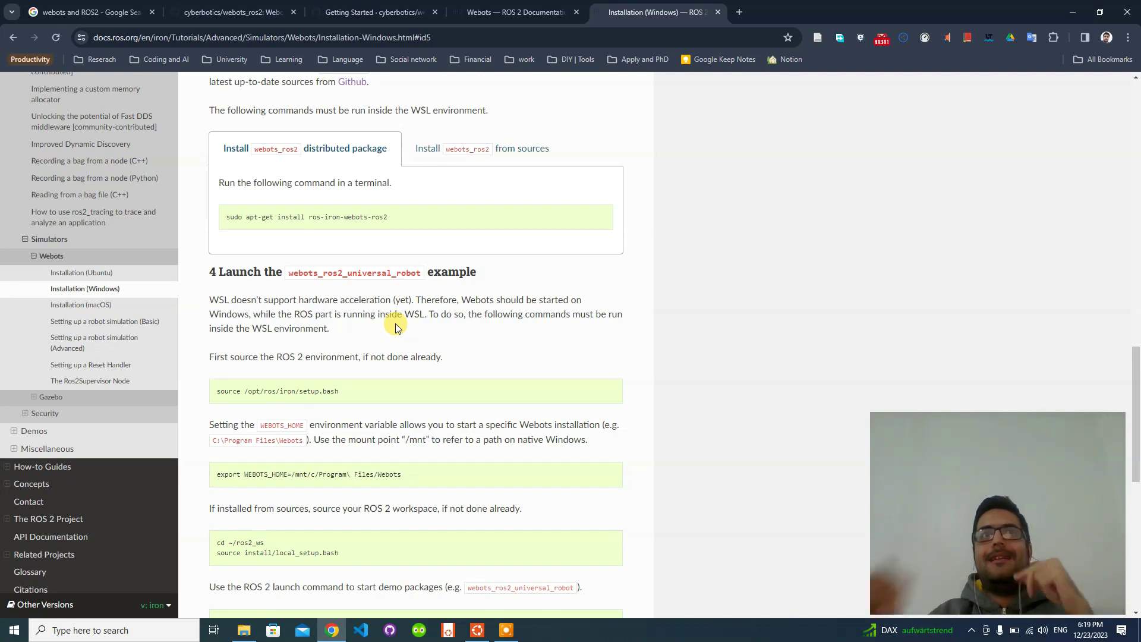
pyautogui.scroll(-3, 397, 327)
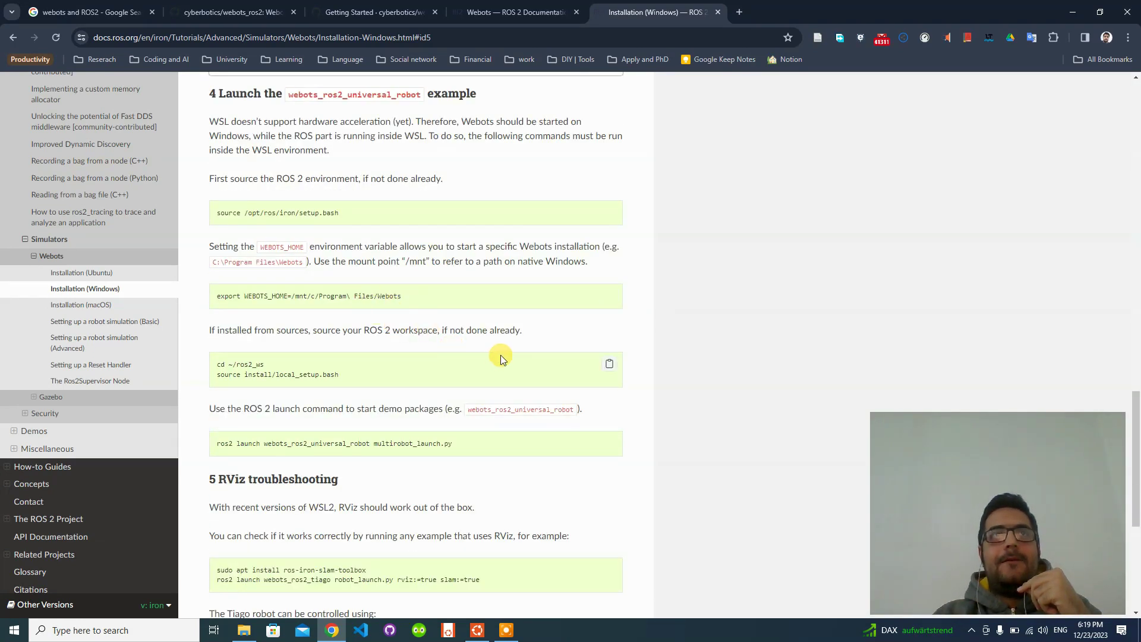
pyautogui.click(477, 630)
# Return to the Ubuntu terminal and start typing 'source /opt/ros/', listing folders with Tab.
pyautogui.click(333, 621)
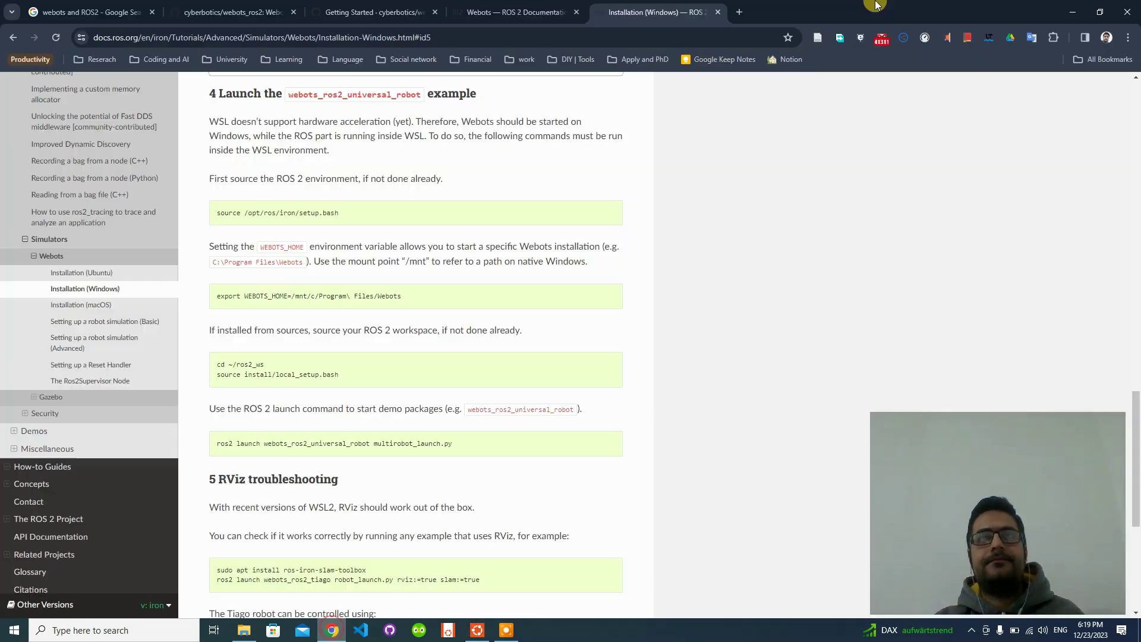
pyautogui.click(333, 621)
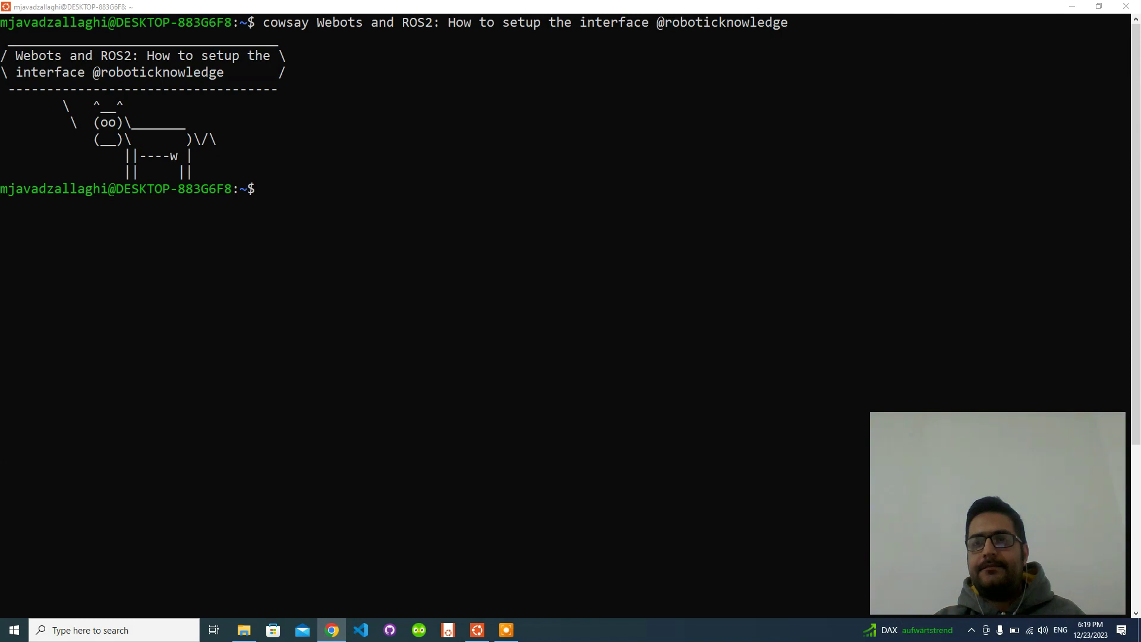
pyautogui.click(429, 193)
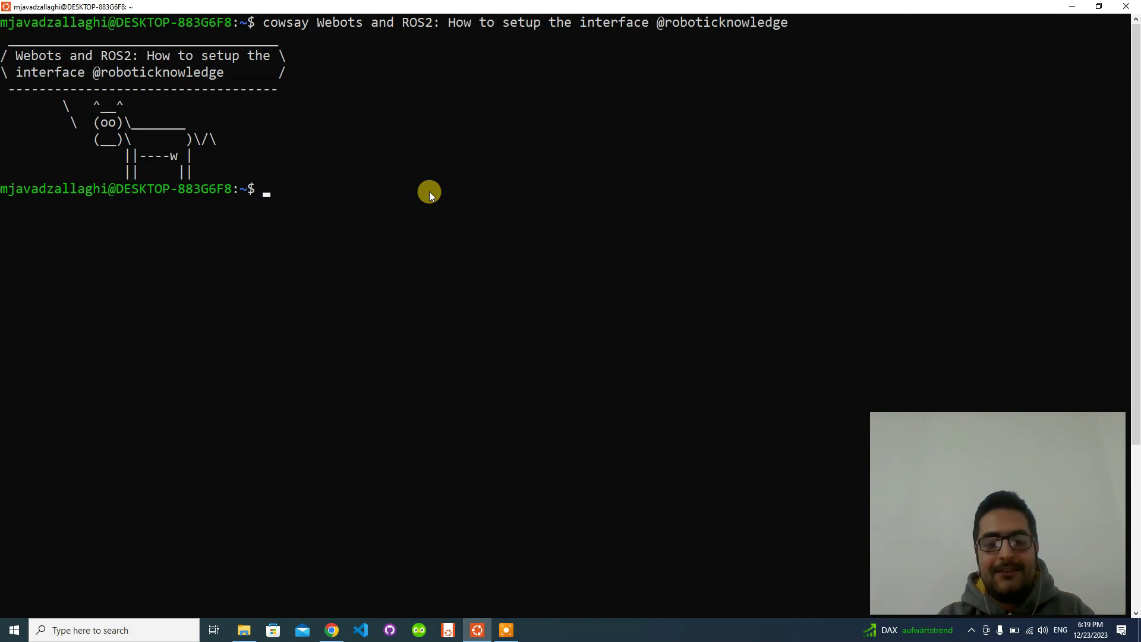
pyautogui.write('so')
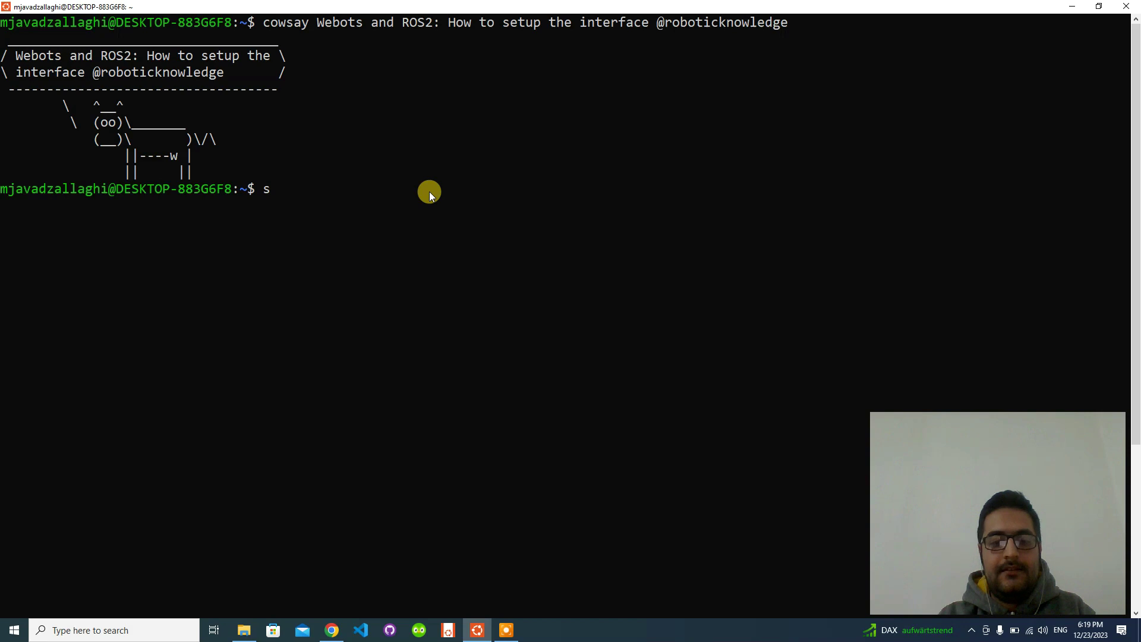
pyautogui.write('urce /')
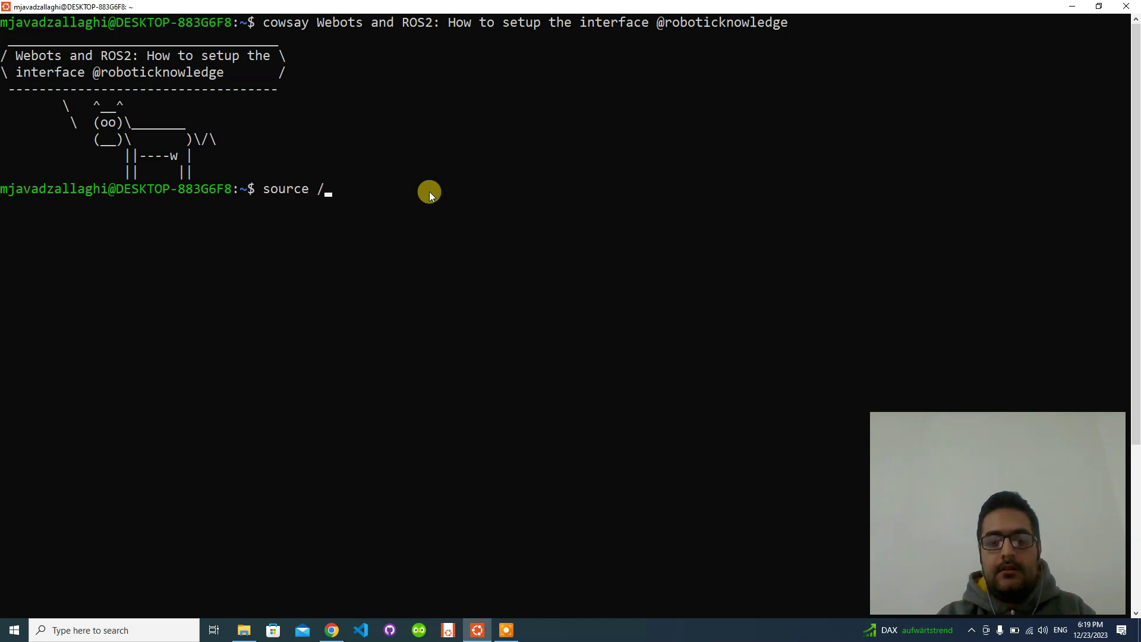
pyautogui.write('opt/')
pyautogui.press('Tab')
pyautogui.press('Tab')
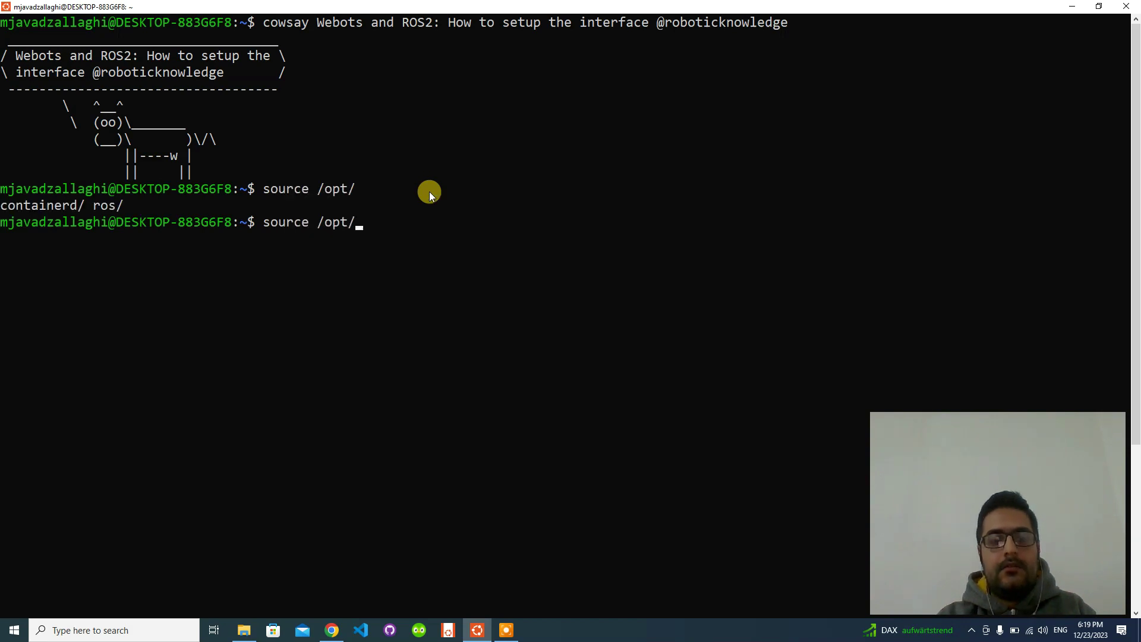
pyautogui.write('ros/')
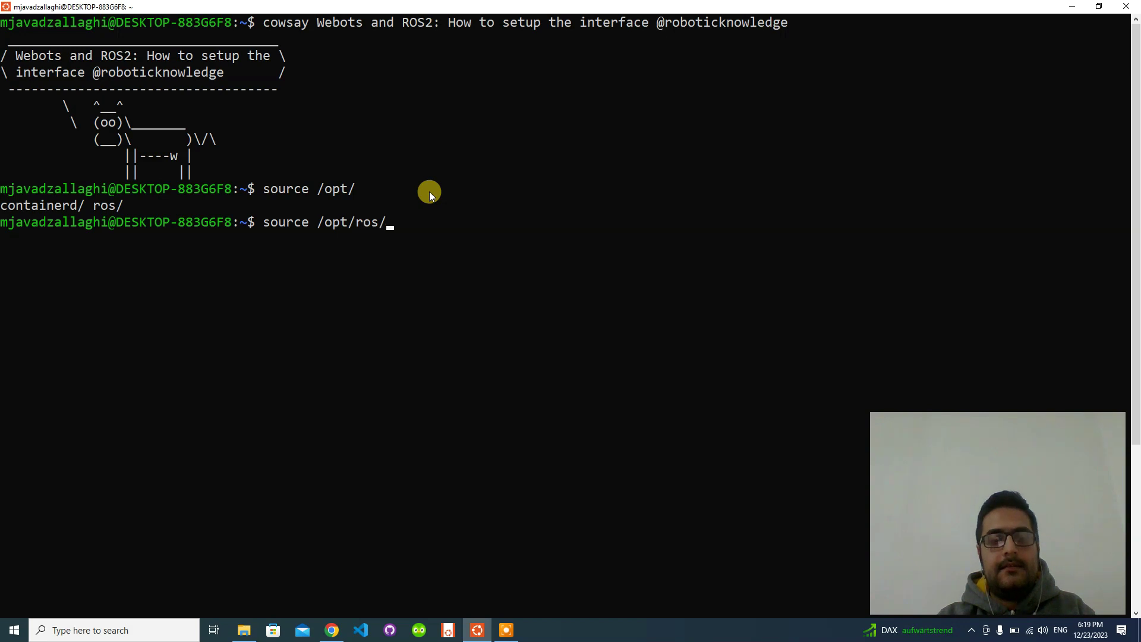
pyautogui.press('Tab')
pyautogui.press('Tab')
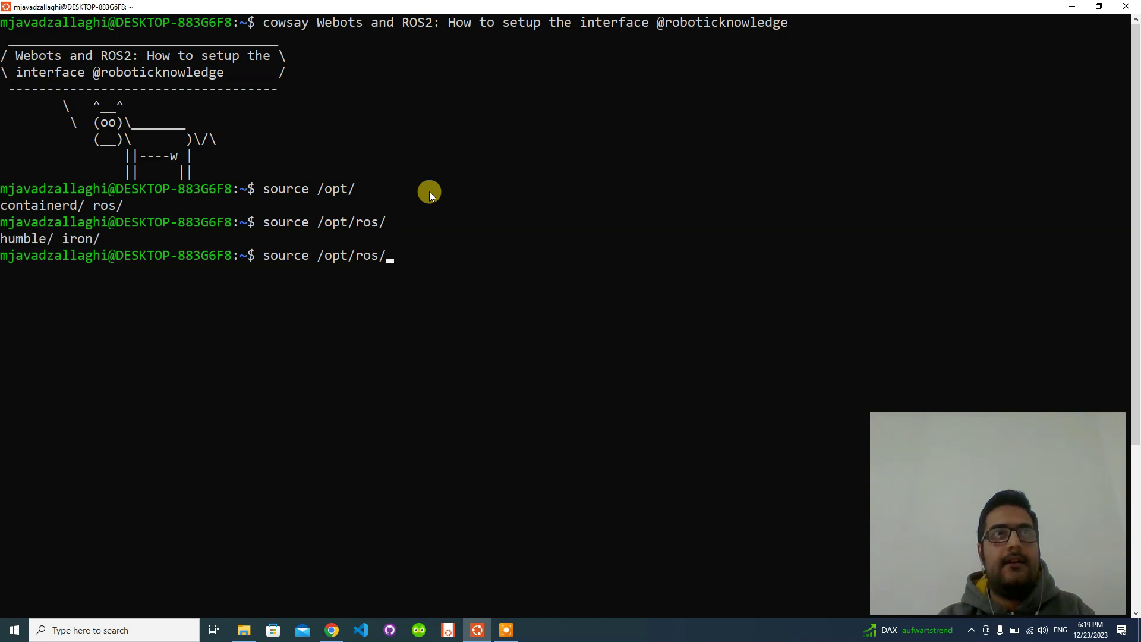
# Complete the path to iron/setup.bash and run the source command.
pyautogui.write('i')
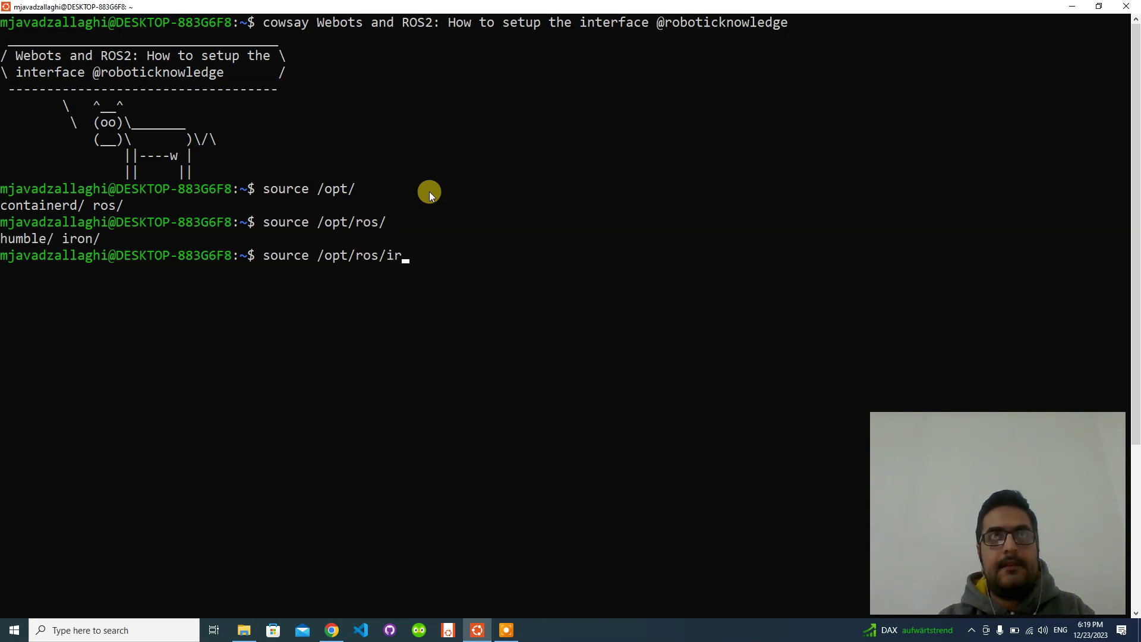
pyautogui.write('r')
pyautogui.press('BackSpace')
pyautogui.write('ro')
pyautogui.press('Tab')
pyautogui.write('set')
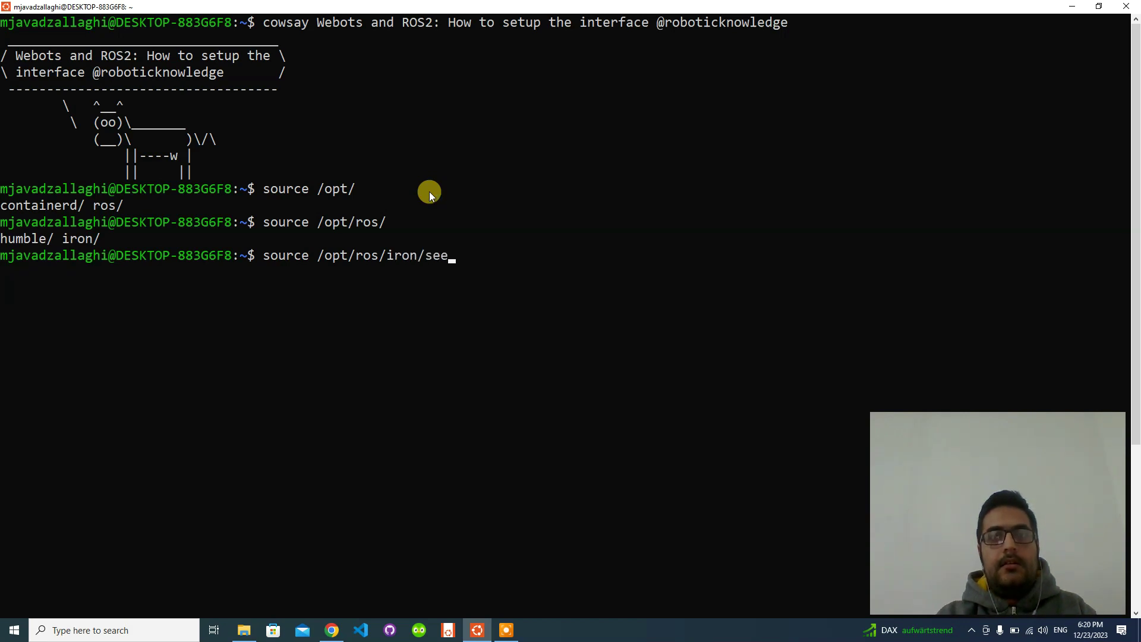
pyautogui.press('Tab')
pyautogui.write('ba')
pyautogui.press('Tab')
pyautogui.press('Return')
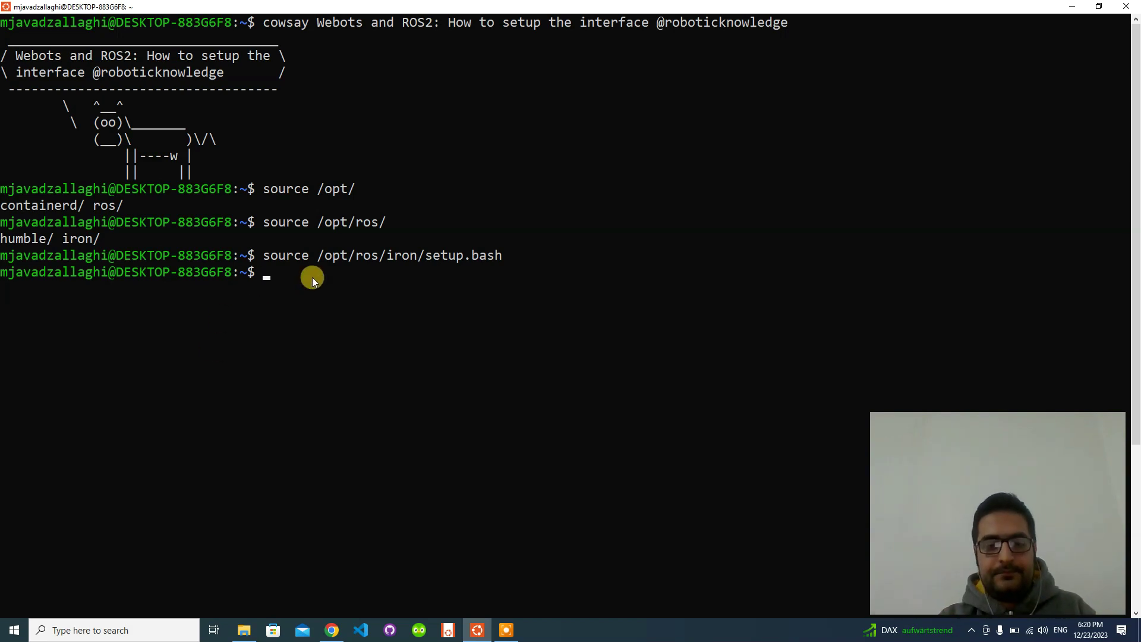
# Type 'ros2 launch webots_ros2', list the matching packages, and complete to webots_ros2_universal_robot.
pyautogui.write('ros2')
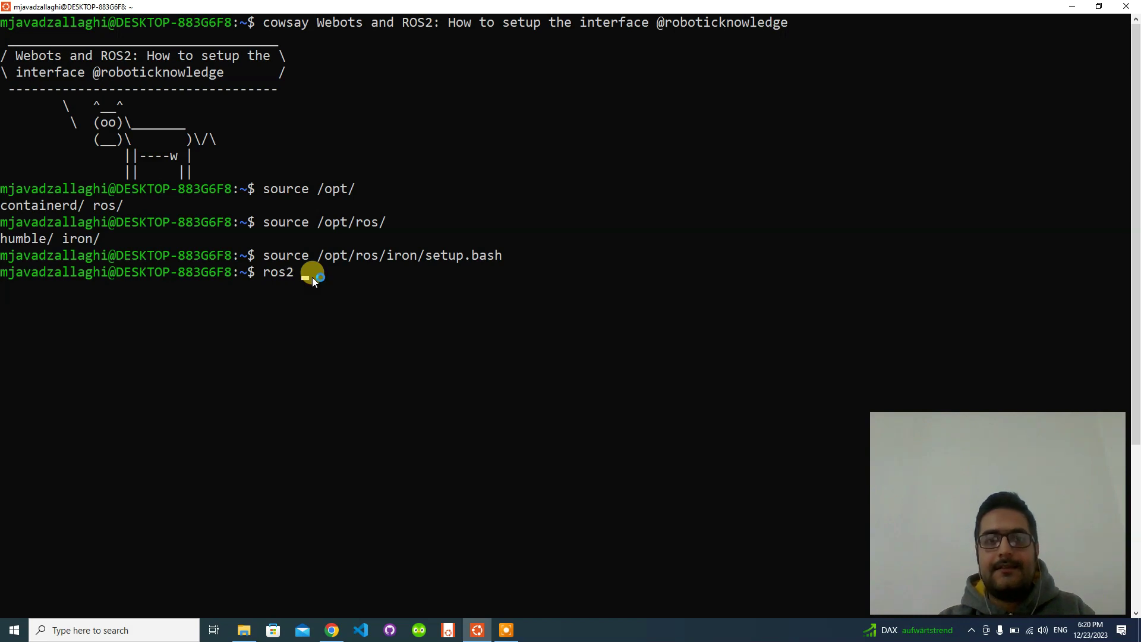
pyautogui.write(' laun')
pyautogui.press('Tab')
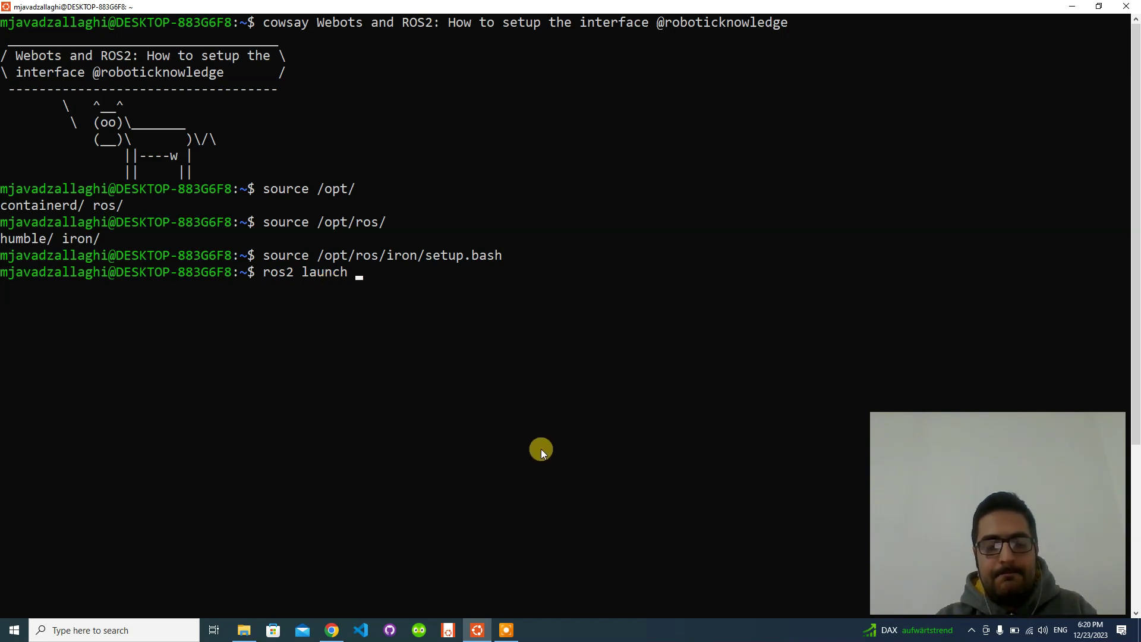
pyautogui.write('web')
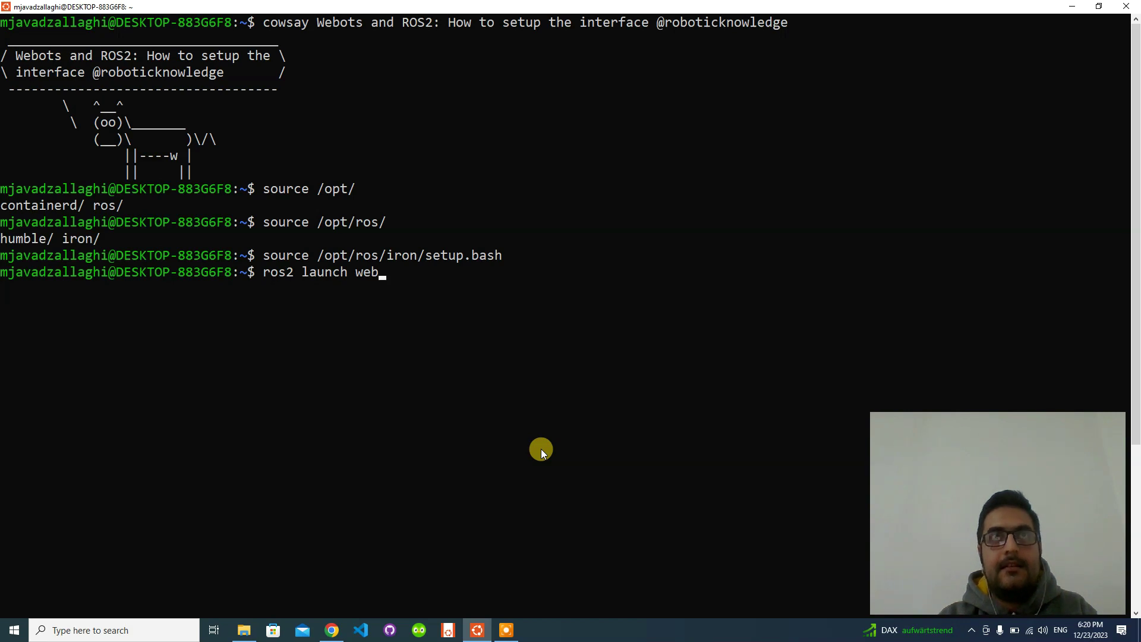
pyautogui.write('os')
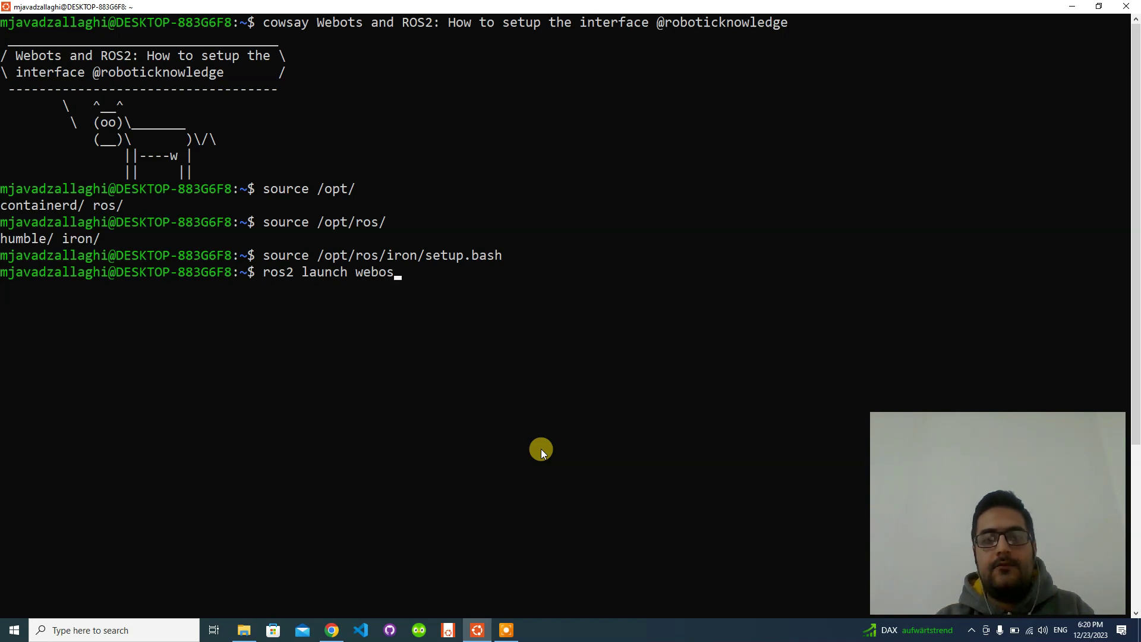
pyautogui.write('_')
pyautogui.press('BackSpace')
pyautogui.press('BackSpace')
pyautogui.press('BackSpace')
pyautogui.write('ots')
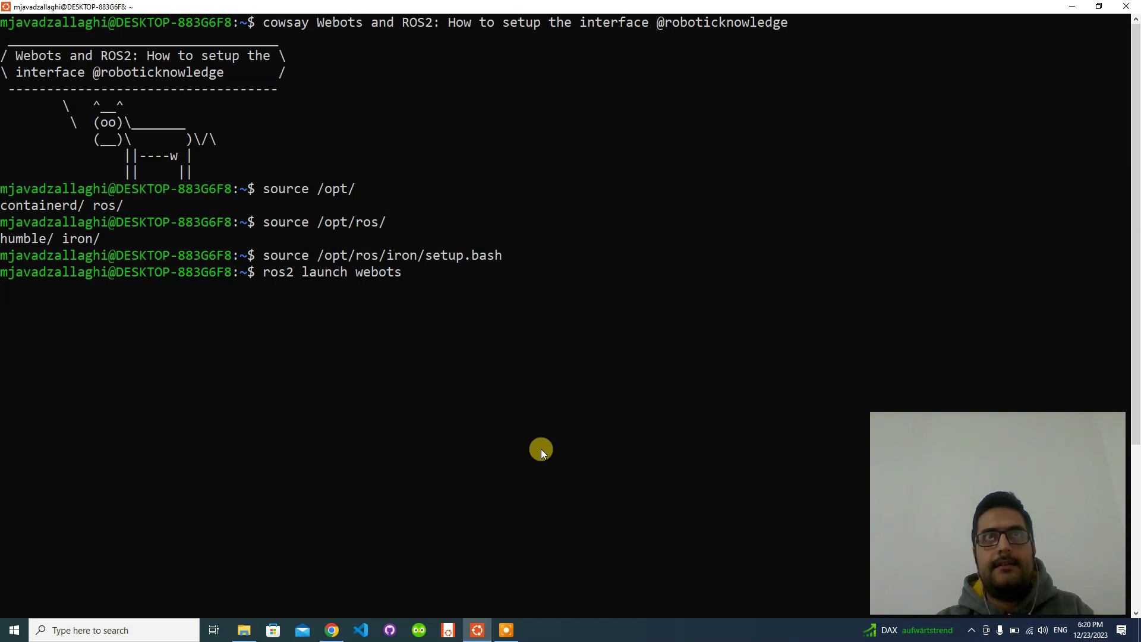
pyautogui.write('_ros2')
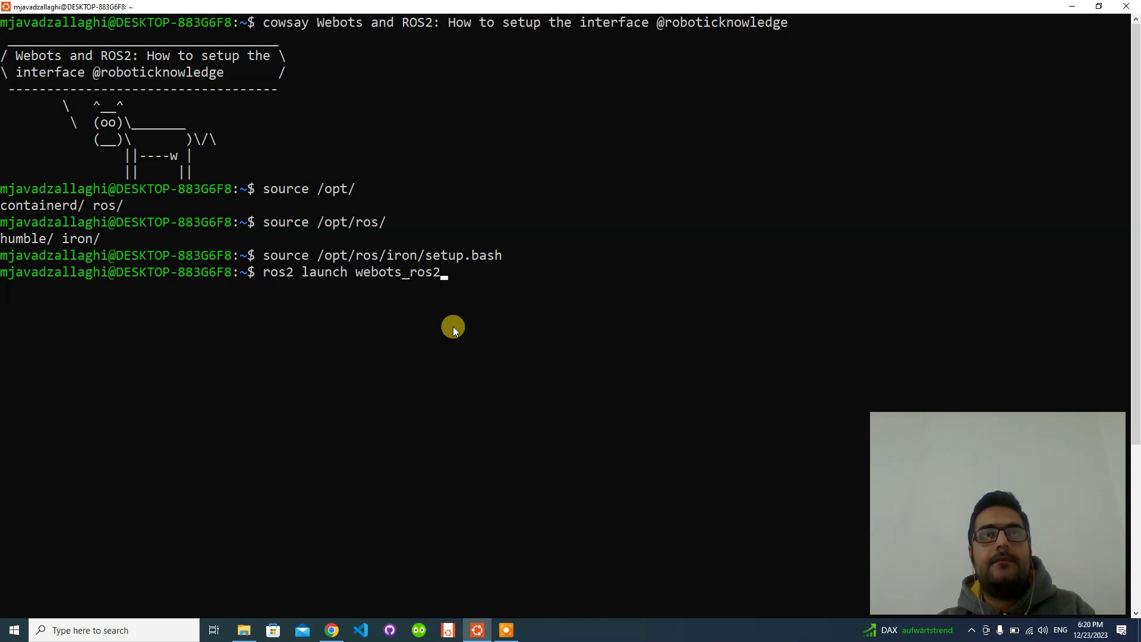
pyautogui.press('Tab')
pyautogui.press('Tab')
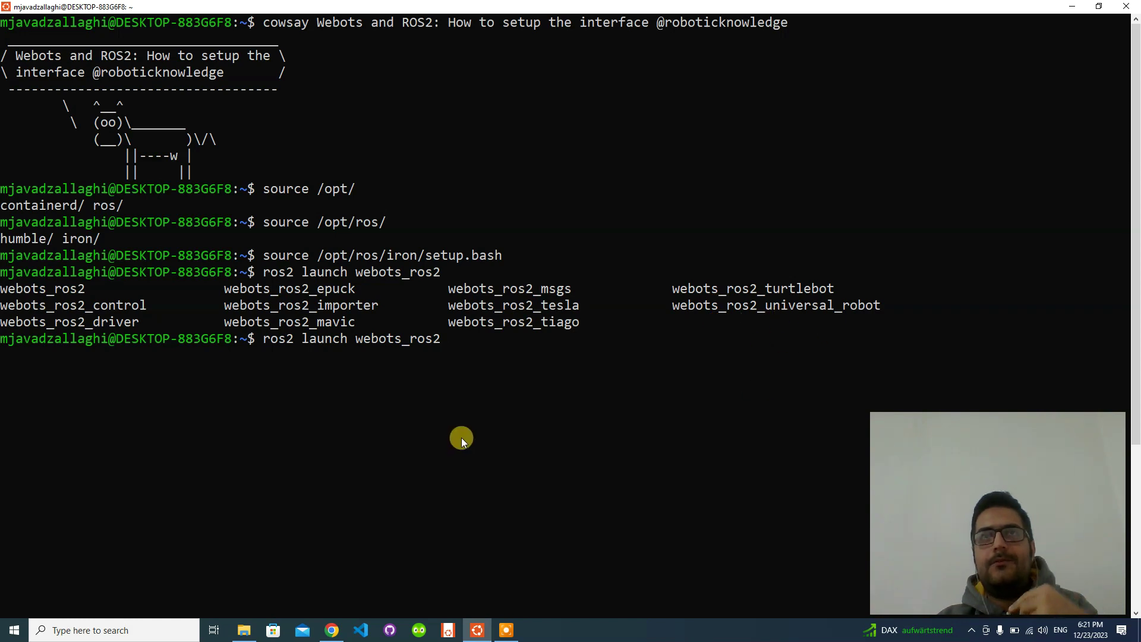
pyautogui.write('_un')
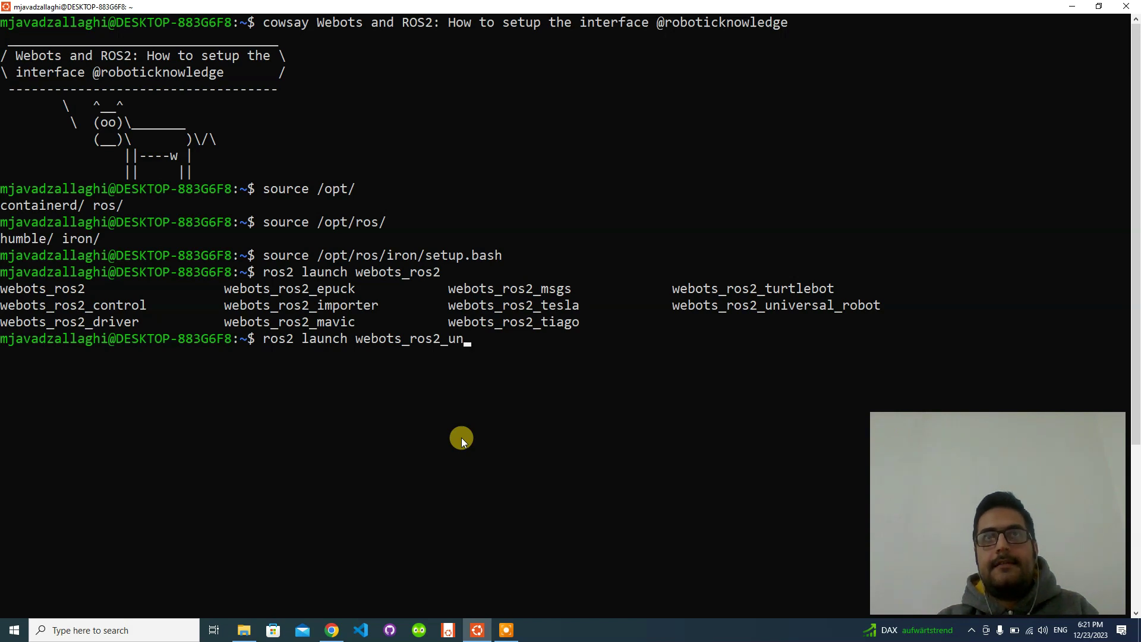
pyautogui.press('Tab')
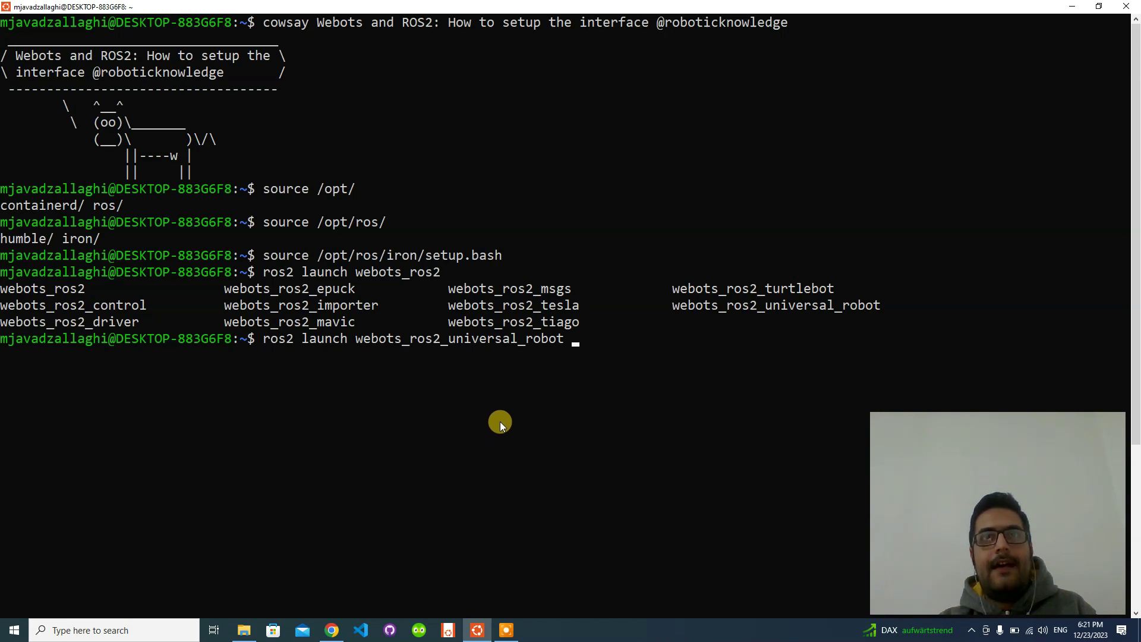
# List the package's launch files and run 'ros2 launch webots_ros2_universal_robot multirobot_launch.py'.
pyautogui.press('Tab')
pyautogui.press('Tab')
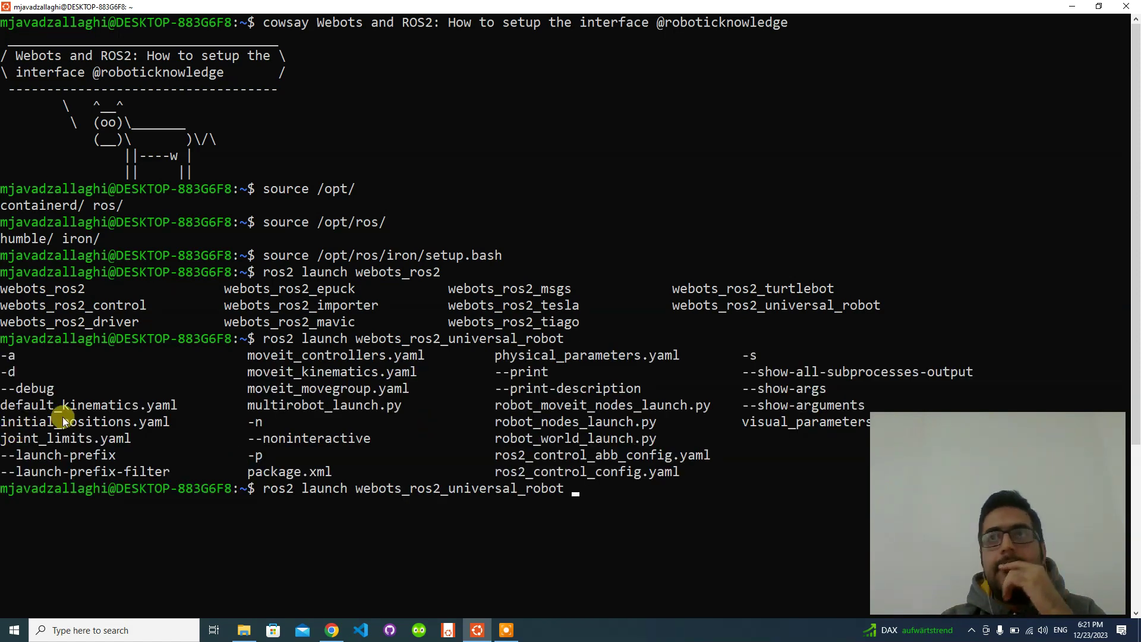
pyautogui.press('Tab')
pyautogui.press('Tab')
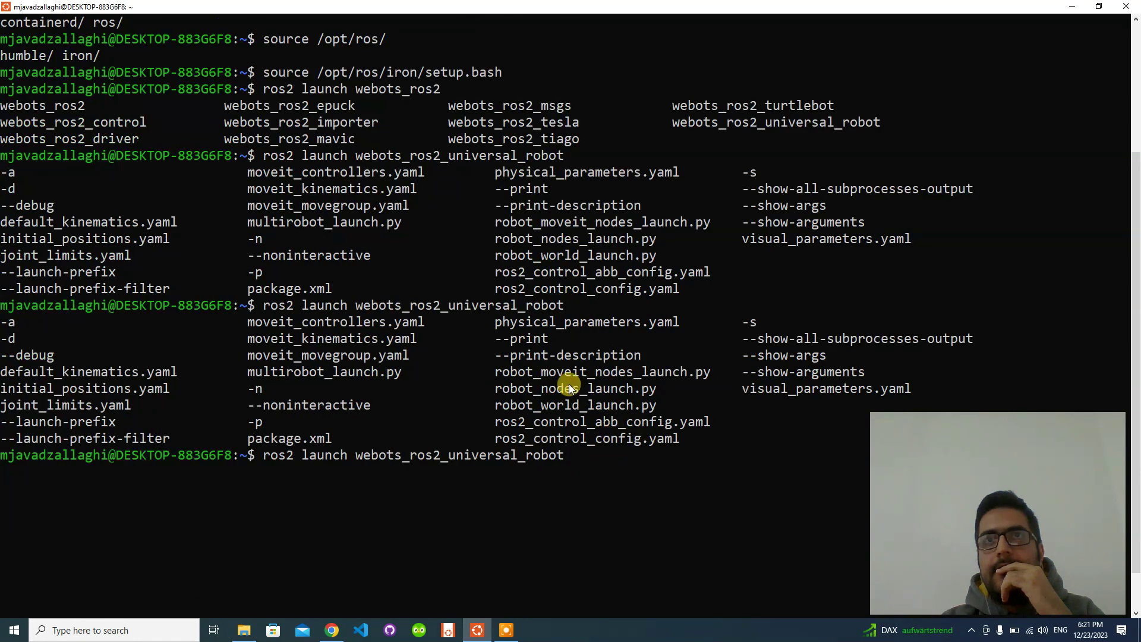
pyautogui.press('Tab')
pyautogui.press('Tab')
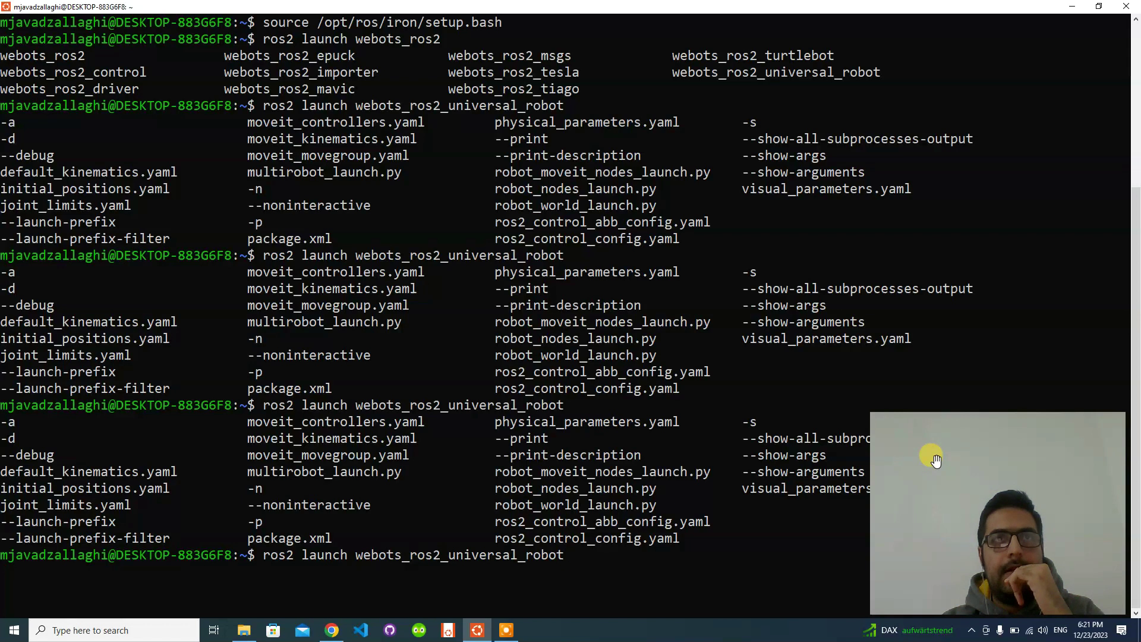
pyautogui.moveTo(240, 473); pyautogui.dragTo(323, 476)
pyautogui.moveTo(247, 473); pyautogui.dragTo(420, 473)
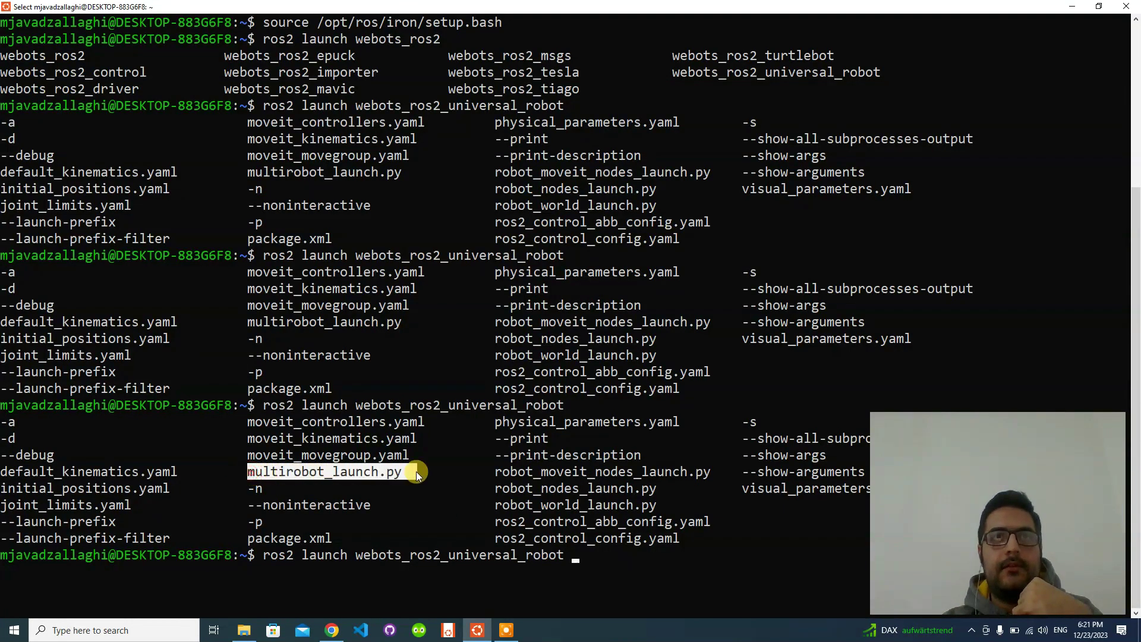
pyautogui.click(645, 555)
pyautogui.write('multir')
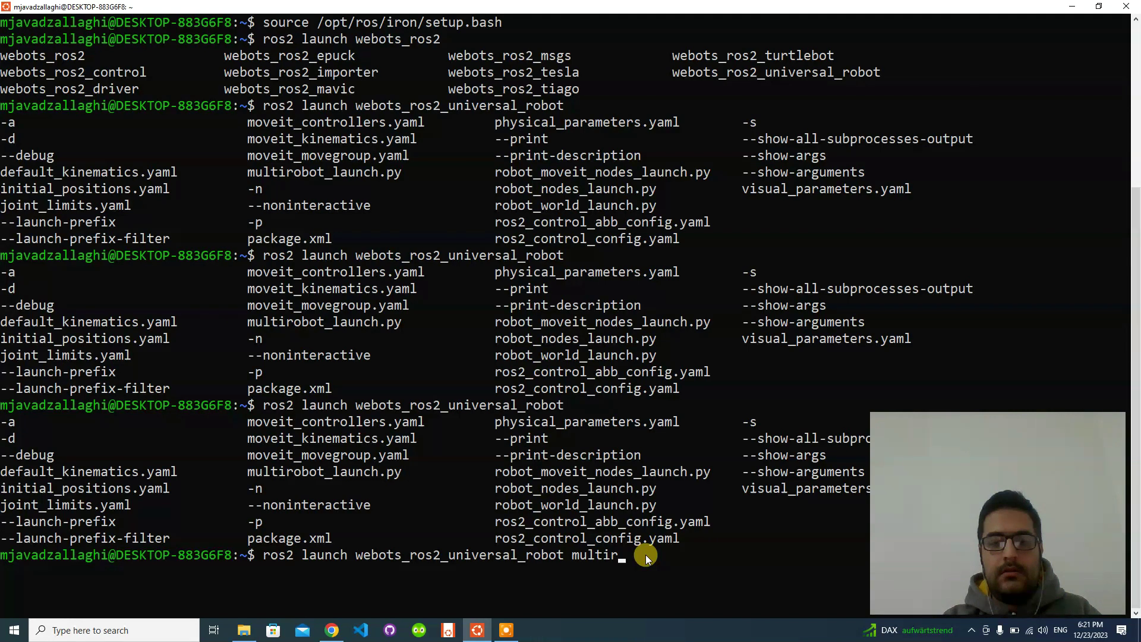
pyautogui.write('o')
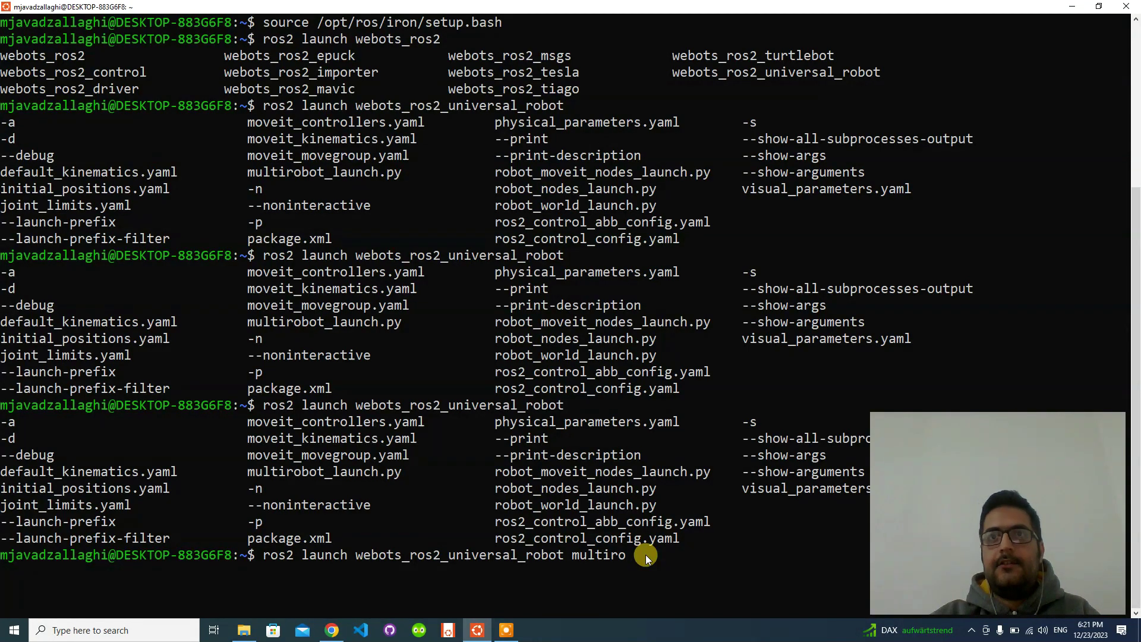
pyautogui.press('Tab')
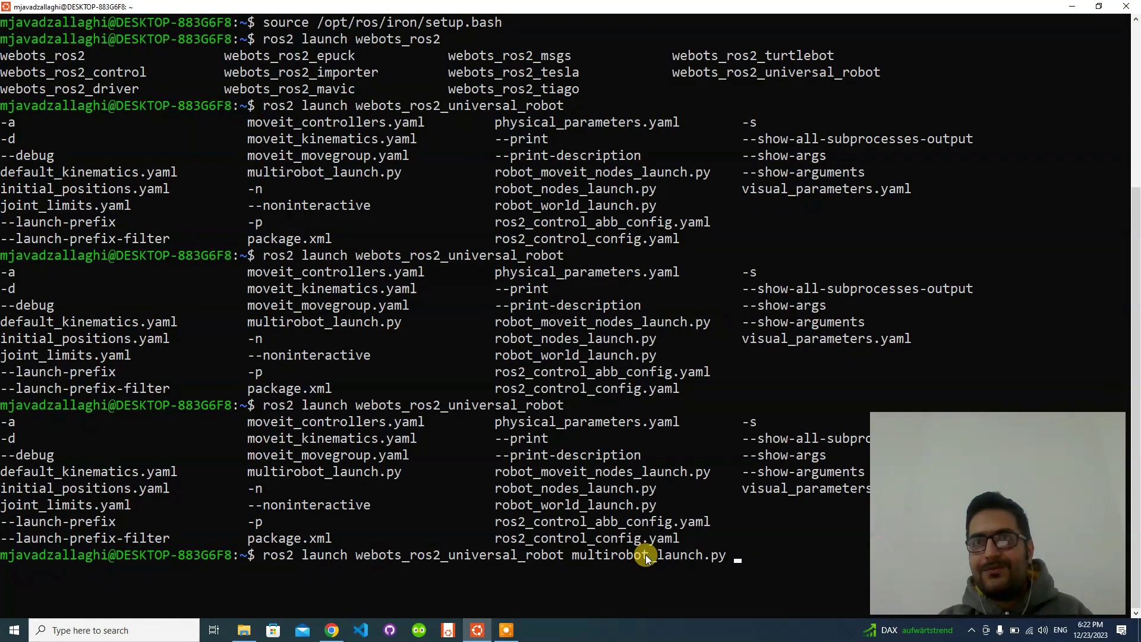
pyautogui.press('Return')
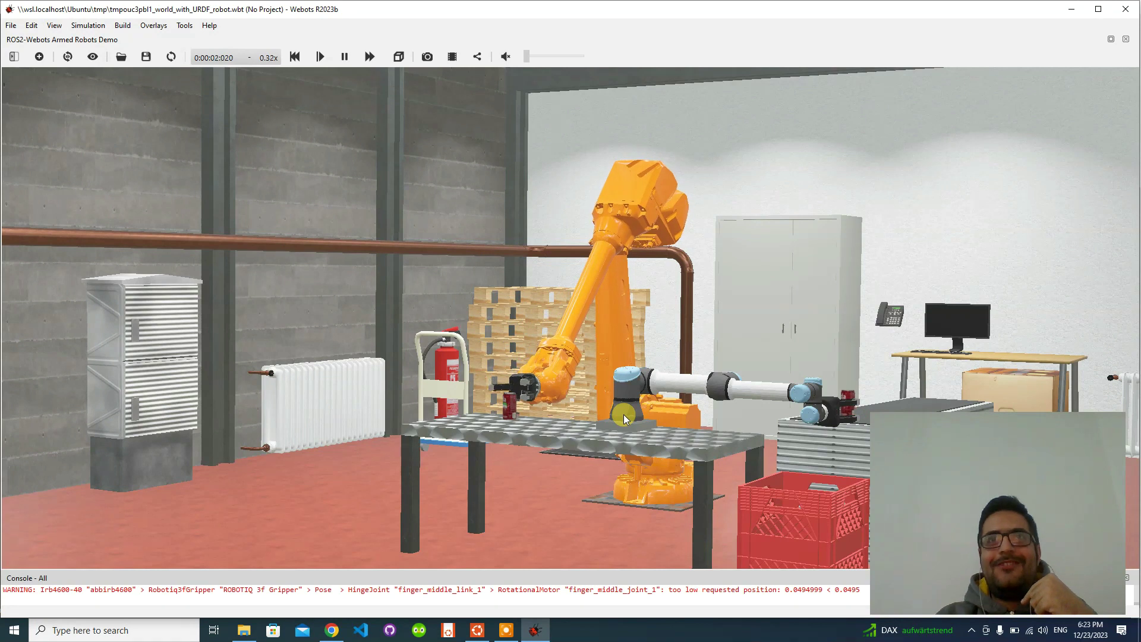
# Orbit the camera around the table, check the ROS 2 logs in the terminal, then return to Webots.
pyautogui.moveTo(580, 449); pyautogui.dragTo(318, 402)
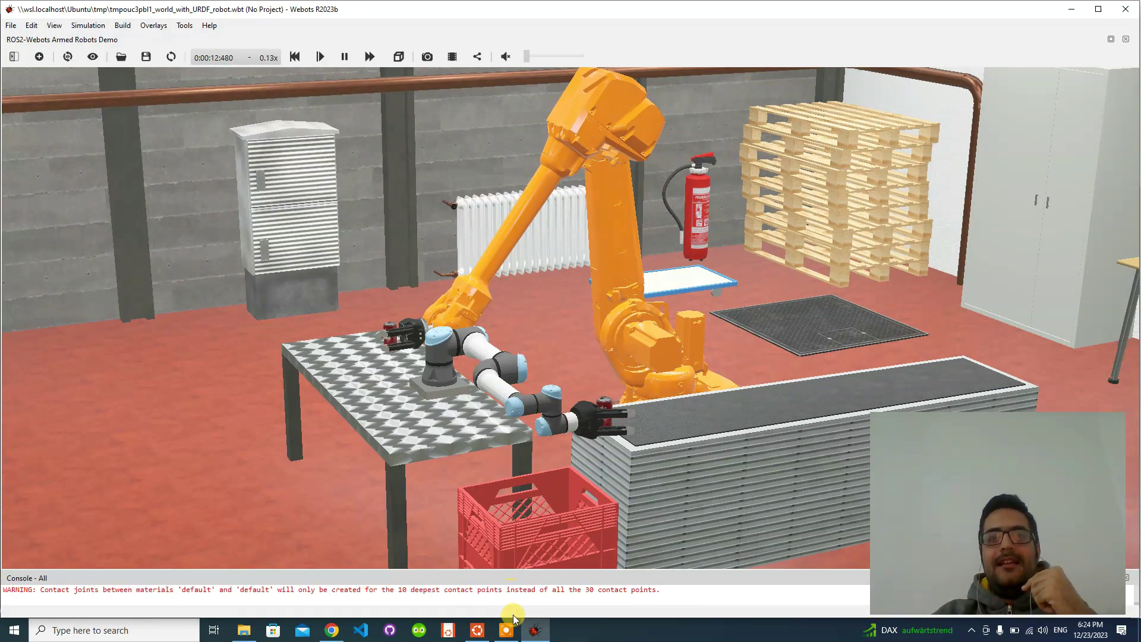
pyautogui.click(476, 632)
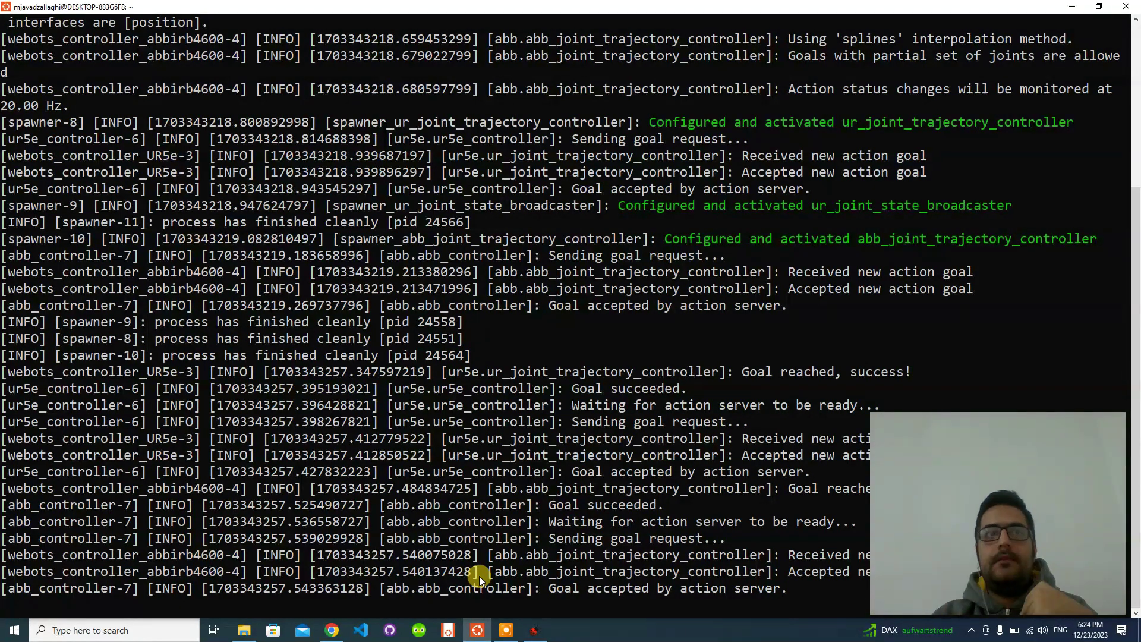
pyautogui.click(535, 630)
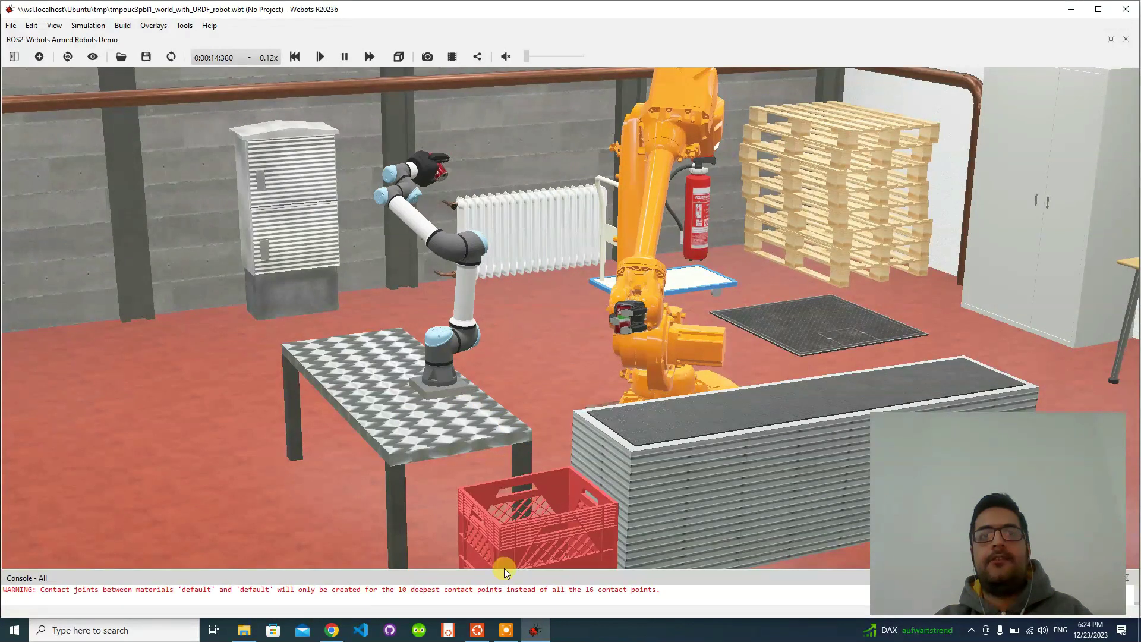
# Open a new Ubuntu terminal window by searching 'ubu' in Windows Start search.
pyautogui.click(70, 631)
pyautogui.write('ubu')
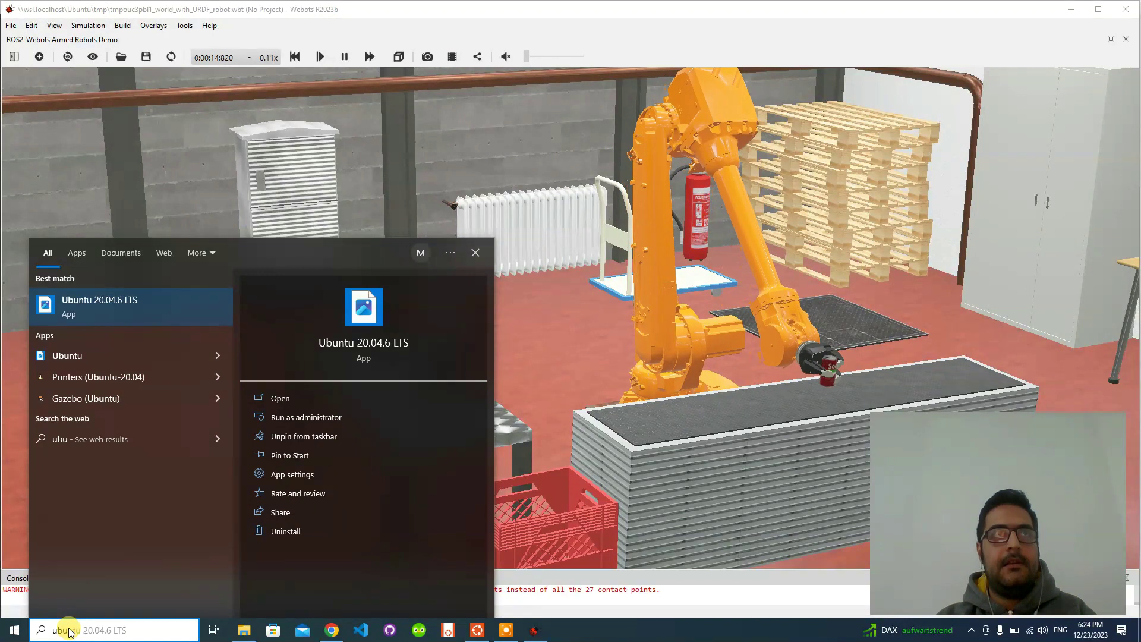
pyautogui.press('Down')
pyautogui.press('Return')
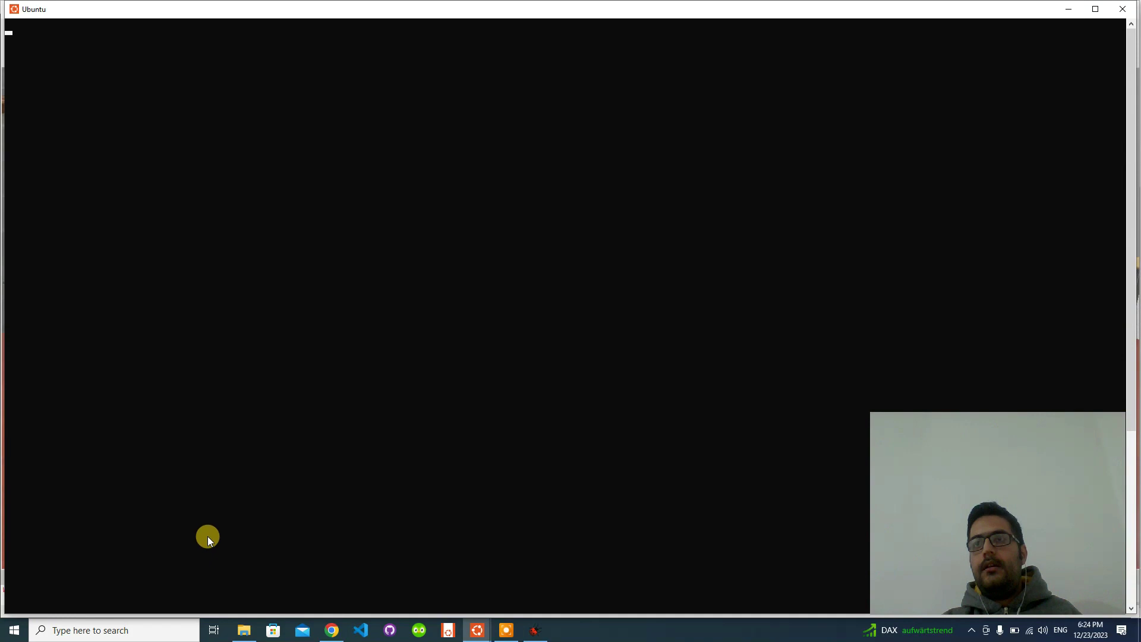
# Maximize the new terminal and source /opt/ros/iron/setup.bash.
pyautogui.click(1095, 8)
pyautogui.write('source /opt/ros/')
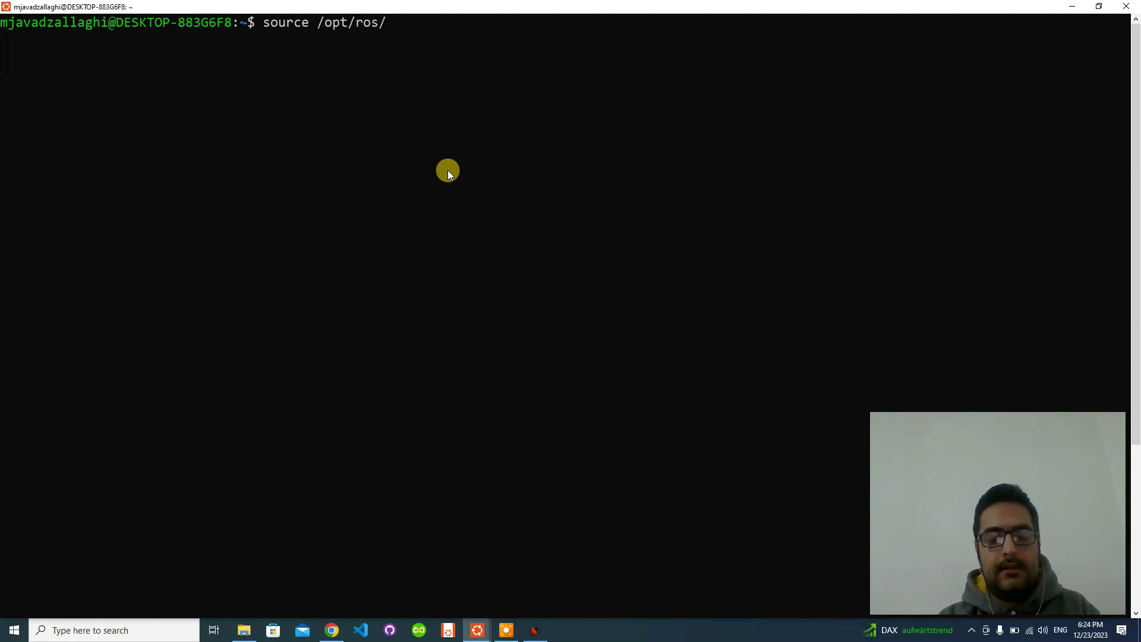
pyautogui.write('iron/setup.bash')
pyautogui.press('Return')
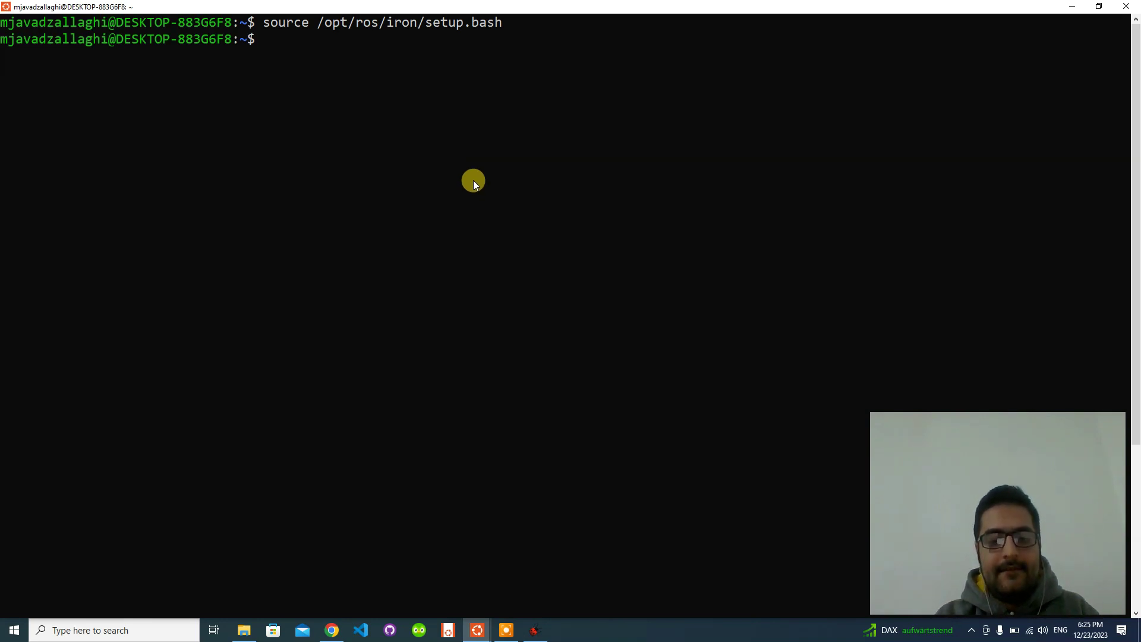
# Run 'ros2 topic list' and scroll through the /abb and /ur5e topics.
pyautogui.write('ros2 t')
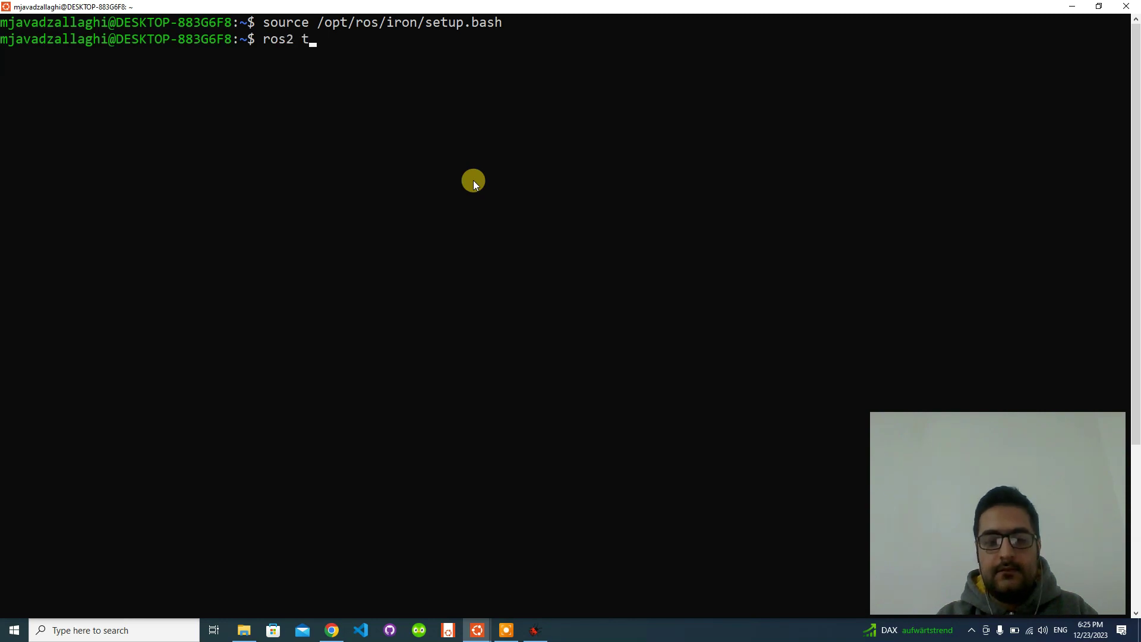
pyautogui.write('opic l')
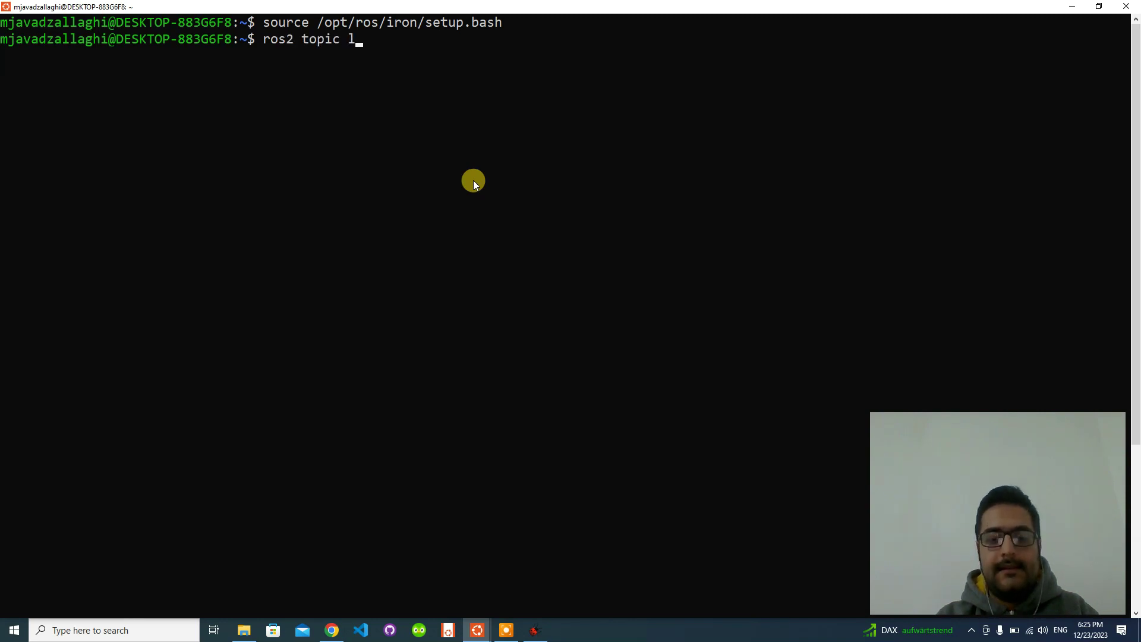
pyautogui.write('ist')
pyautogui.press('Return')
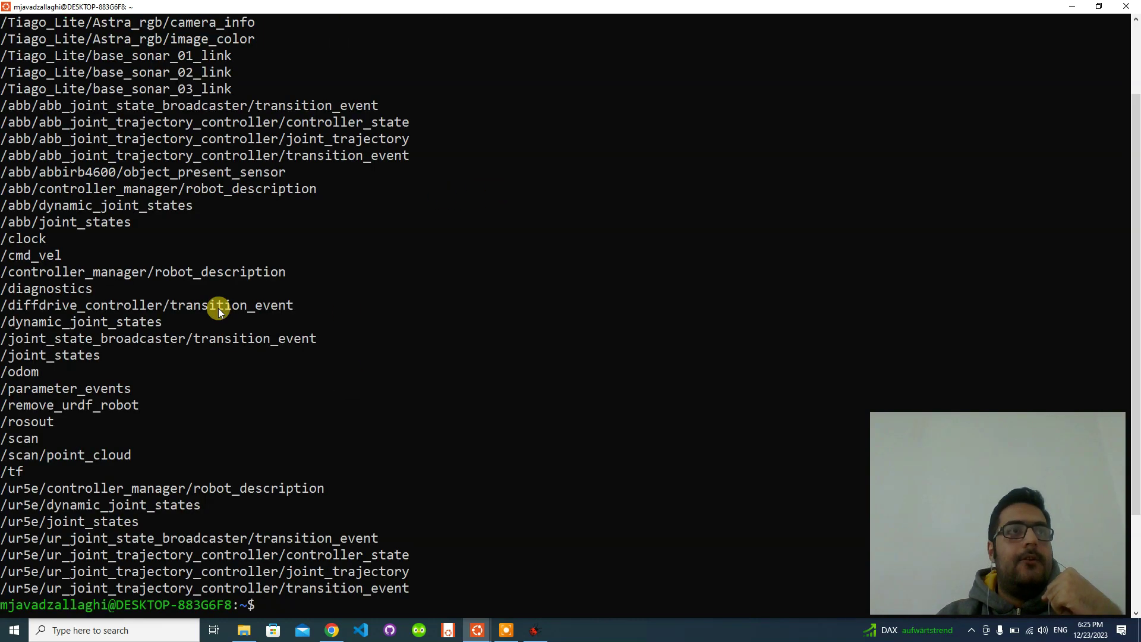
pyautogui.scroll(2, 196, 307)
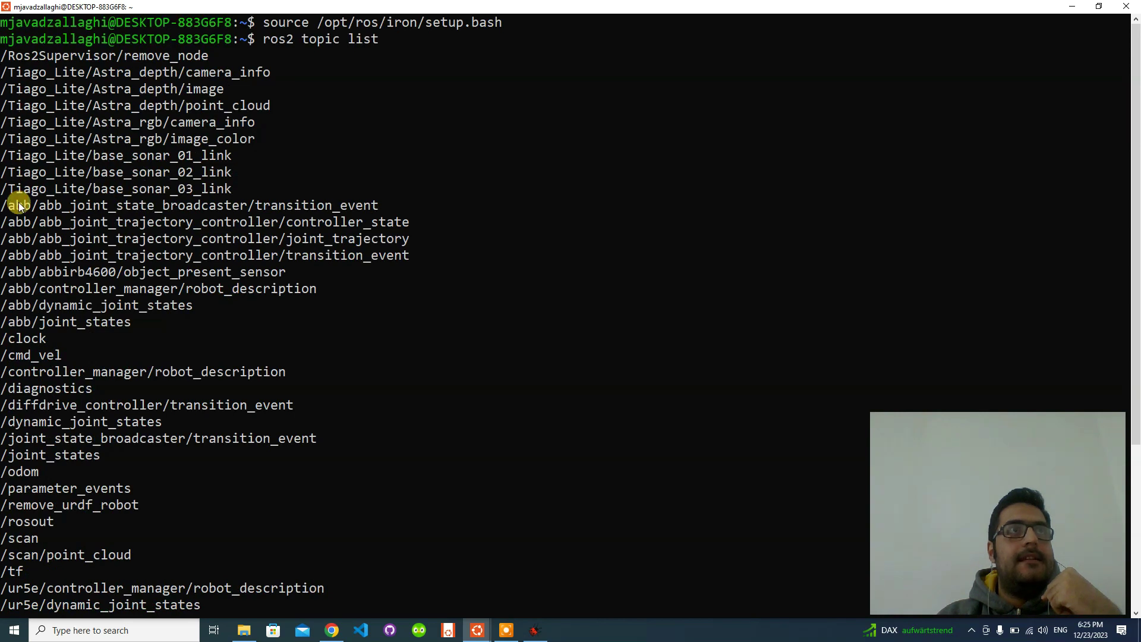
pyautogui.moveTo(2, 205); pyautogui.dragTo(28, 207)
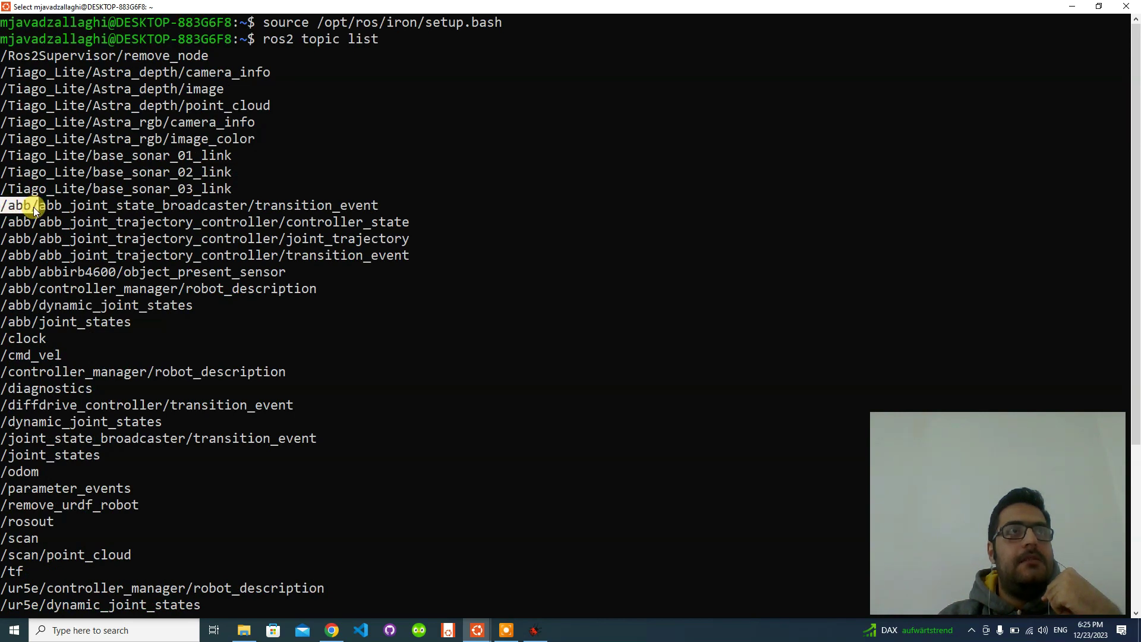
pyautogui.scroll(-5, 93, 340)
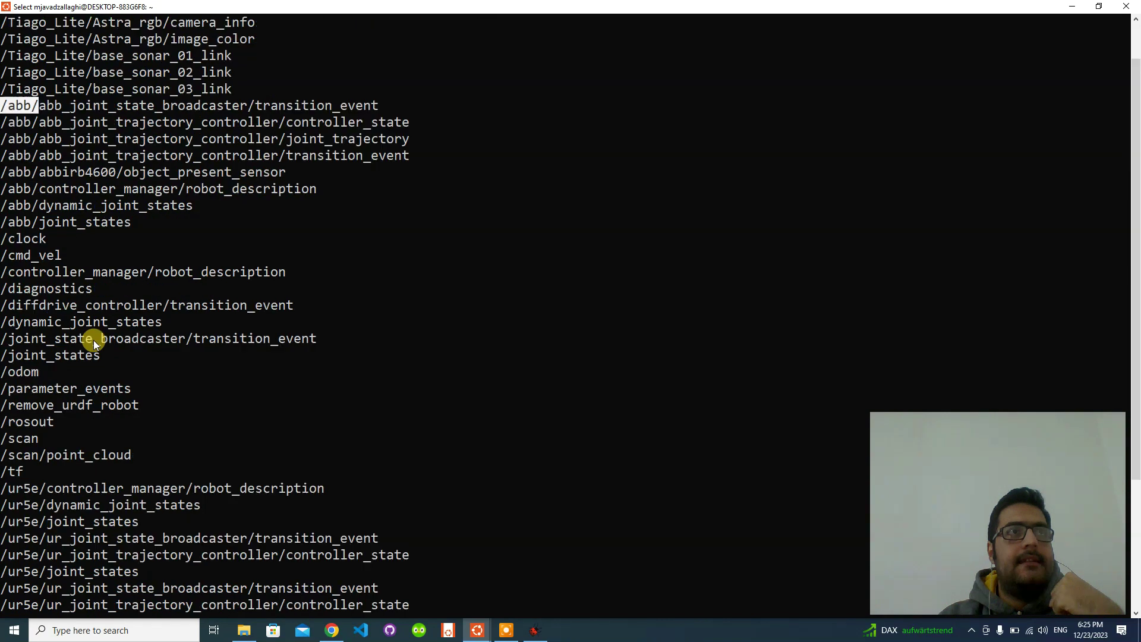
pyautogui.moveTo(3, 357); pyautogui.dragTo(41, 356)
pyautogui.scroll(5, 142, 362)
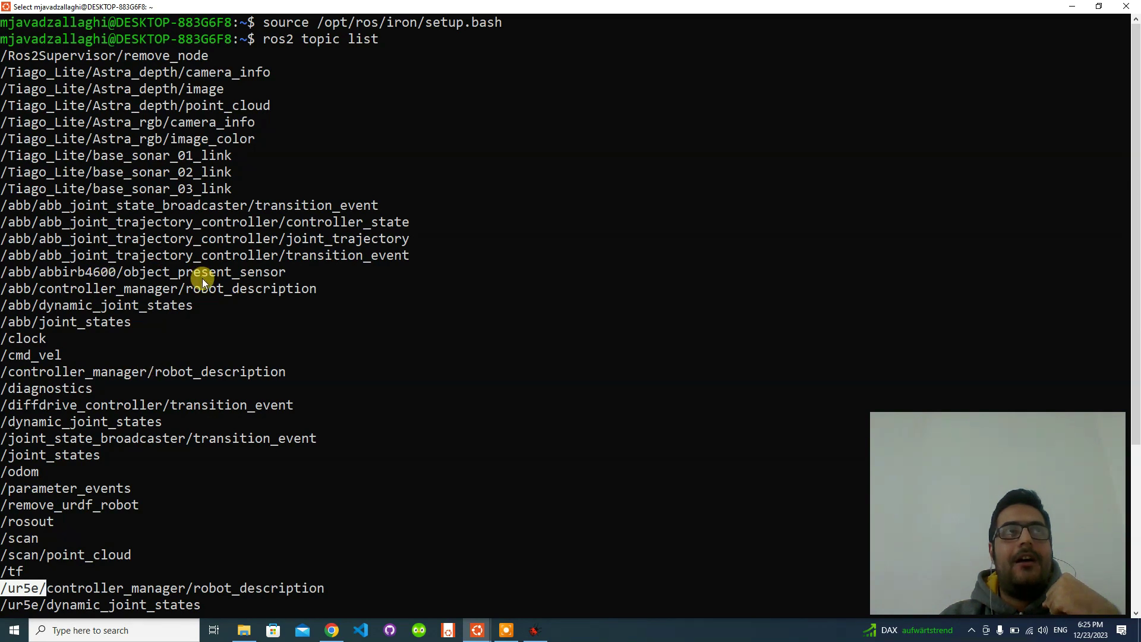
pyautogui.scroll(-4, 201, 278)
pyautogui.scroll(4, 169, 269)
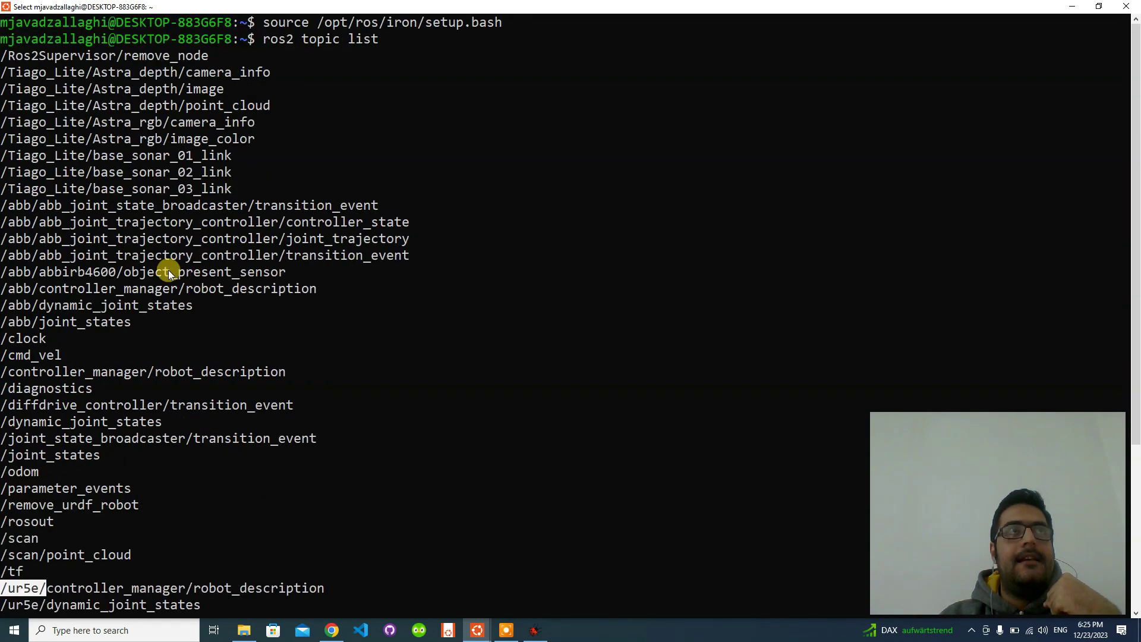
pyautogui.scroll(-4, 234, 347)
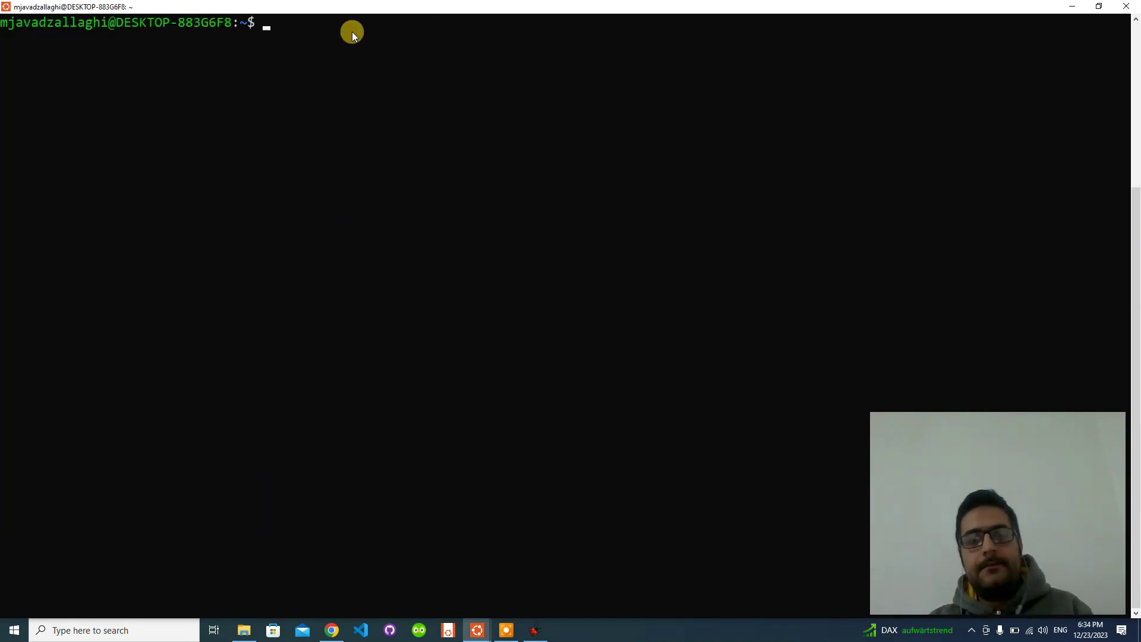
# Start typing 'ros2 topic echo --once --csv /ur', fixing several typos along the way.
pyautogui.write('ros')
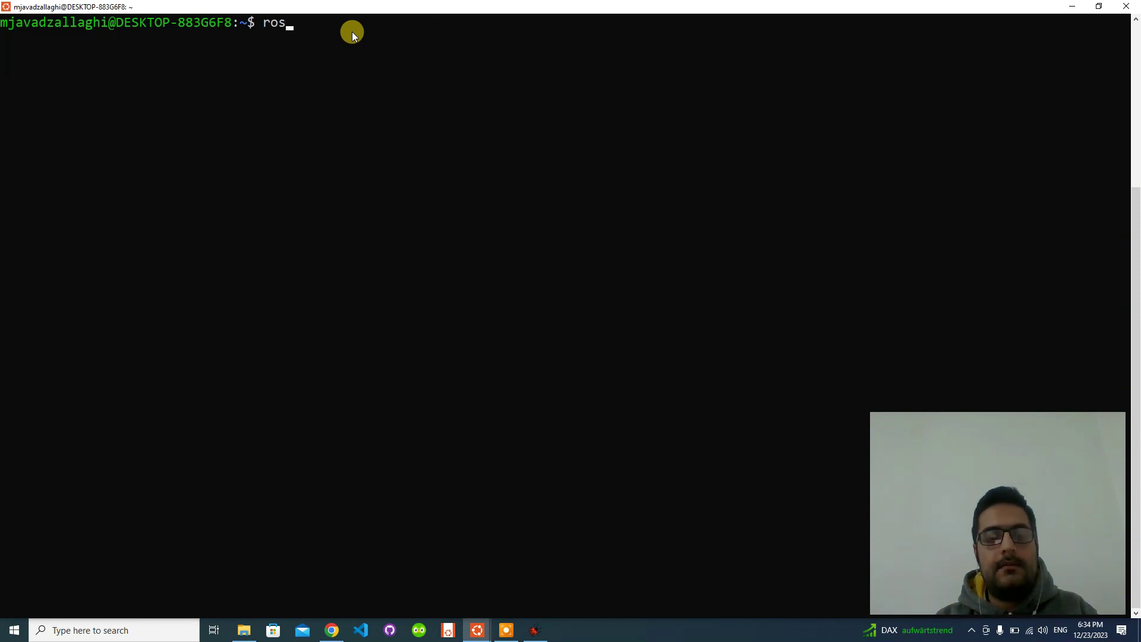
pyautogui.write('to')
pyautogui.press('Tab')
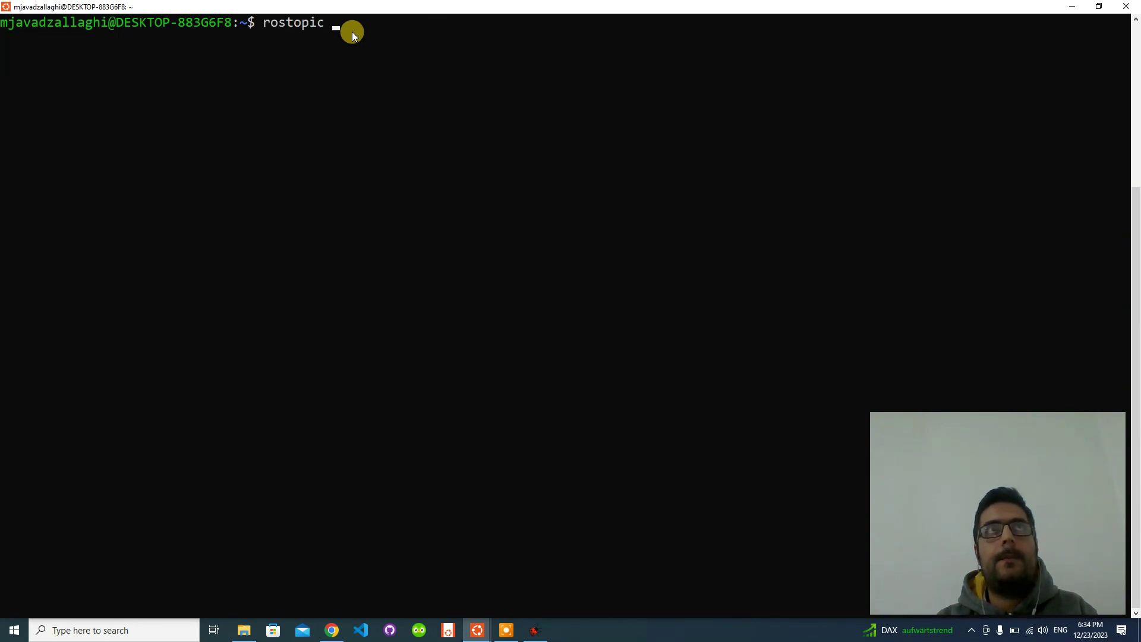
pyautogui.press('BackSpace')
pyautogui.press('BackSpace')
pyautogui.press('BackSpace')
pyautogui.press('BackSpace')
pyautogui.press('BackSpace')
pyautogui.press('BackSpace')
pyautogui.press('BackSpace')
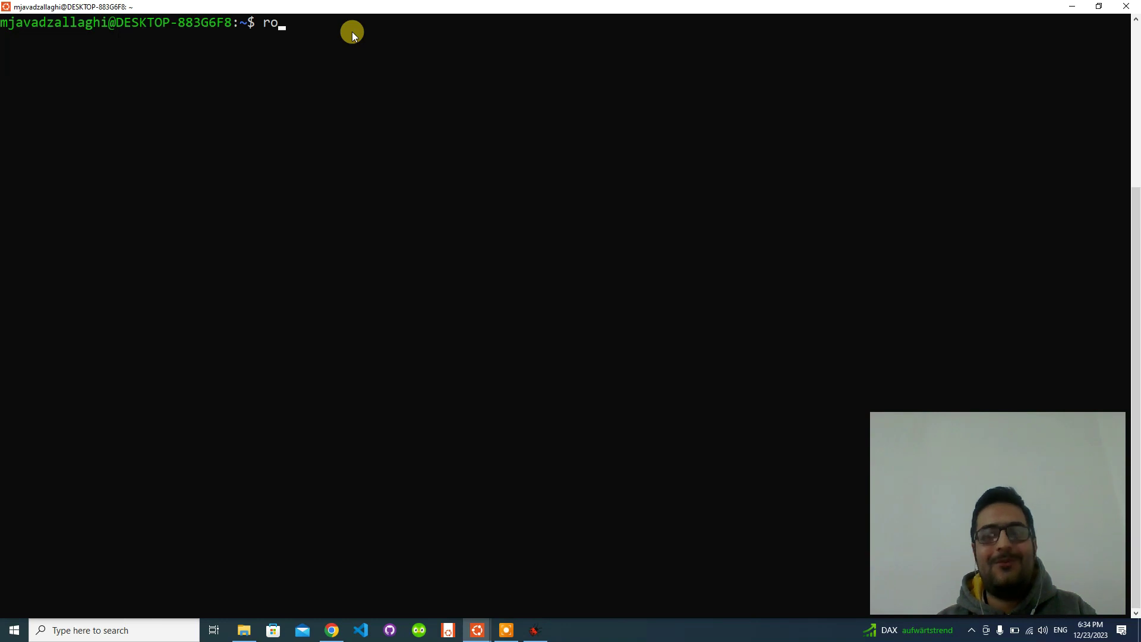
pyautogui.write('s')
pyautogui.press('BackSpace')
pyautogui.write('s2 ')
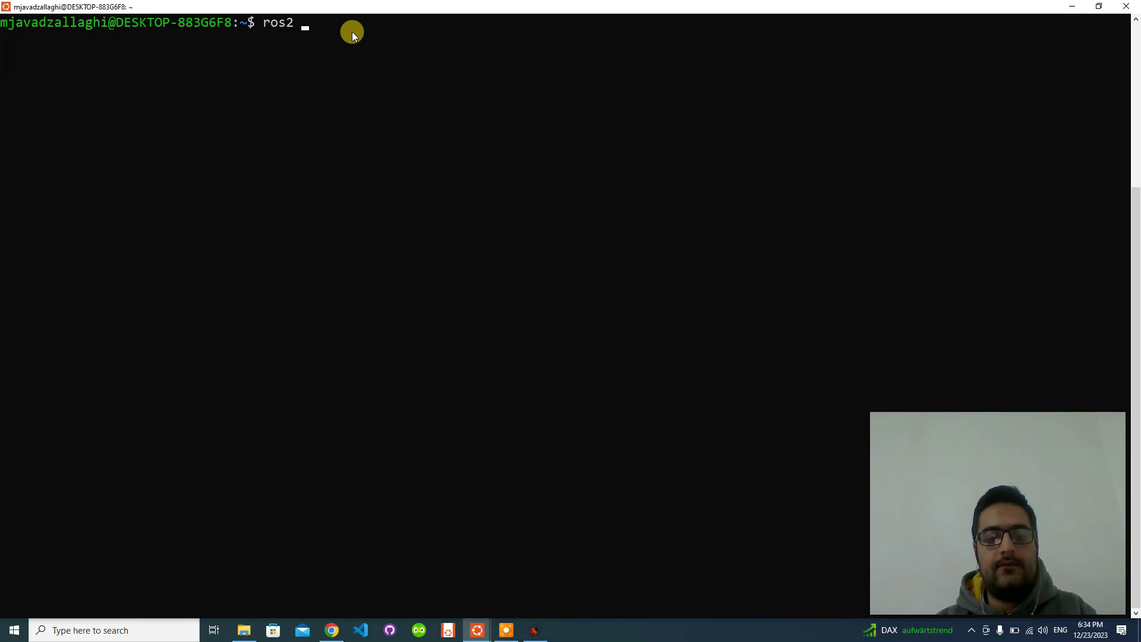
pyautogui.write('ech')
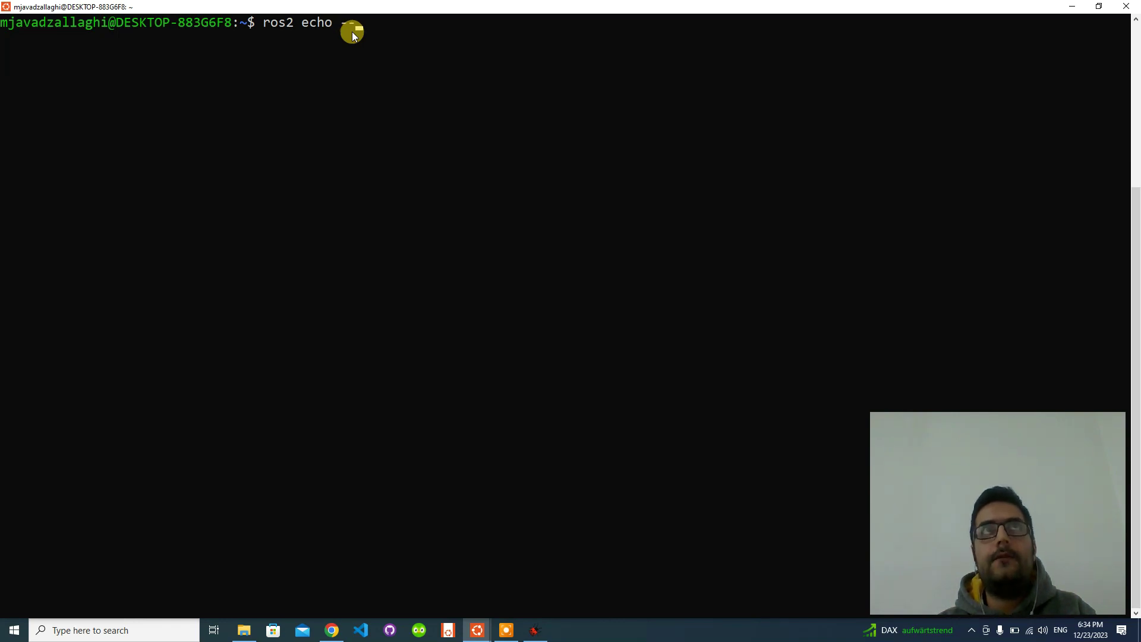
pyautogui.write('o --once')
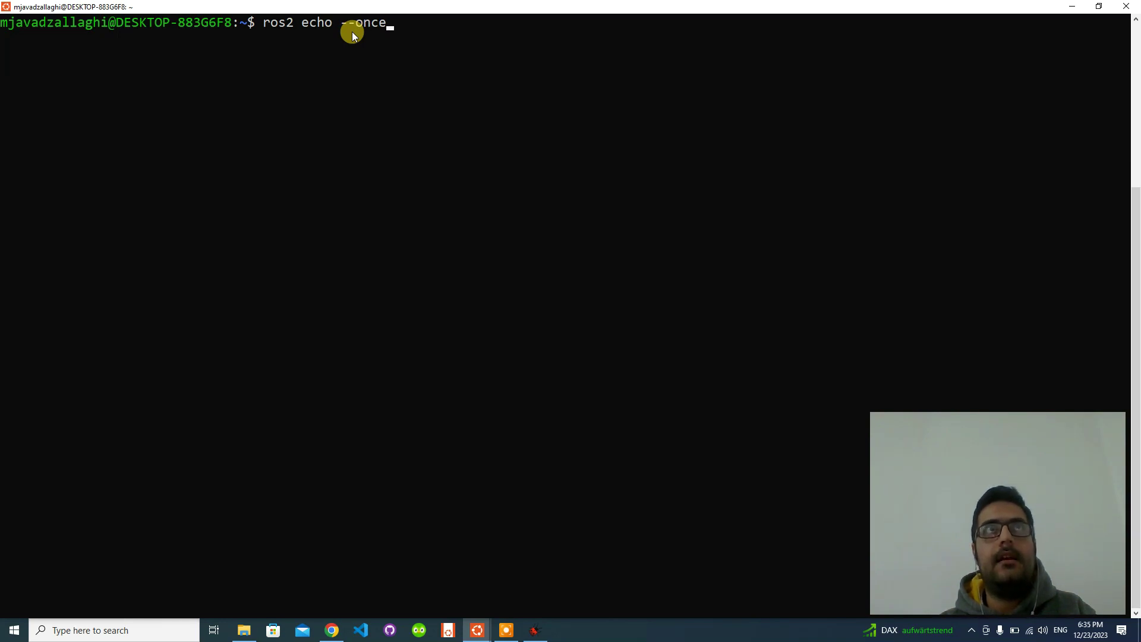
pyautogui.write(' --')
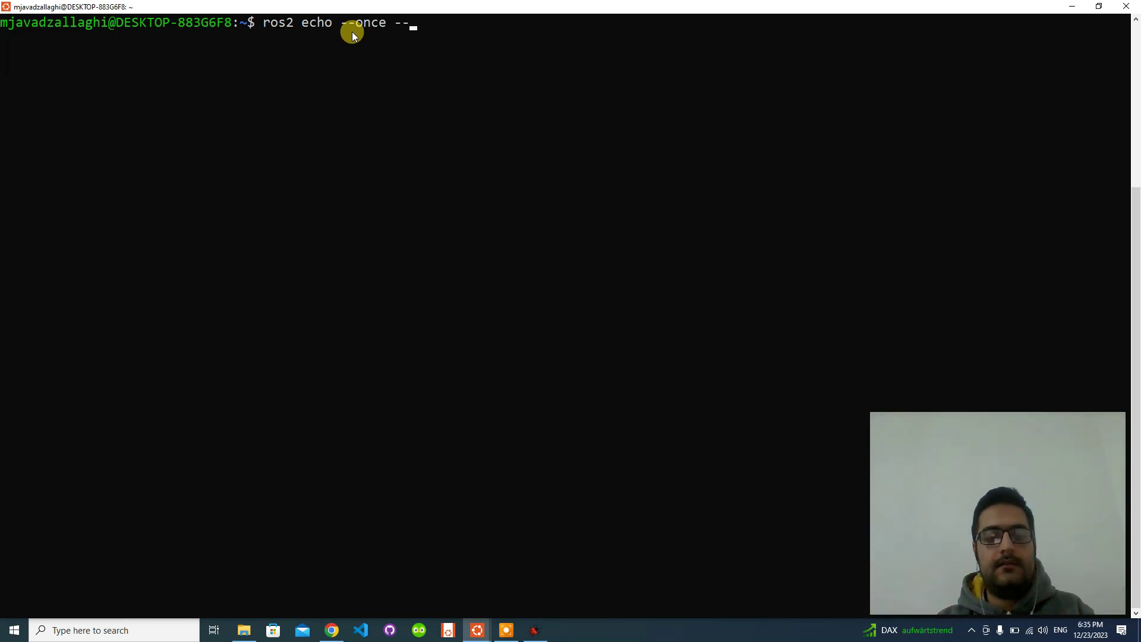
pyautogui.write('v')
pyautogui.press('BackSpace')
pyautogui.write('csd')
pyautogui.press('BackSpace')
pyautogui.write('v')
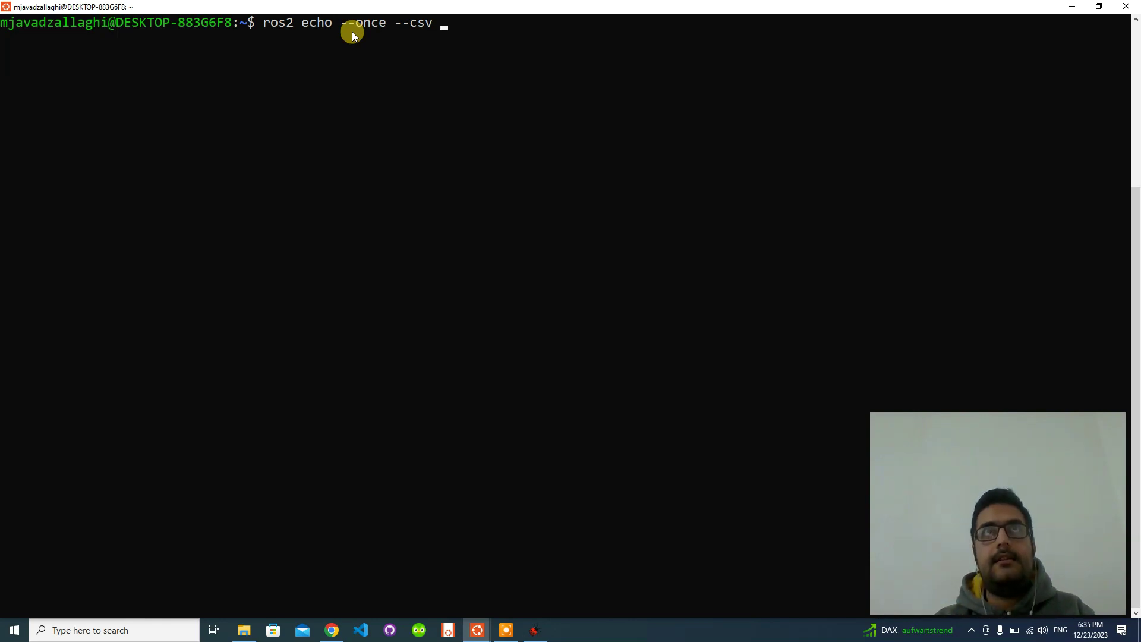
pyautogui.write(' /ur')
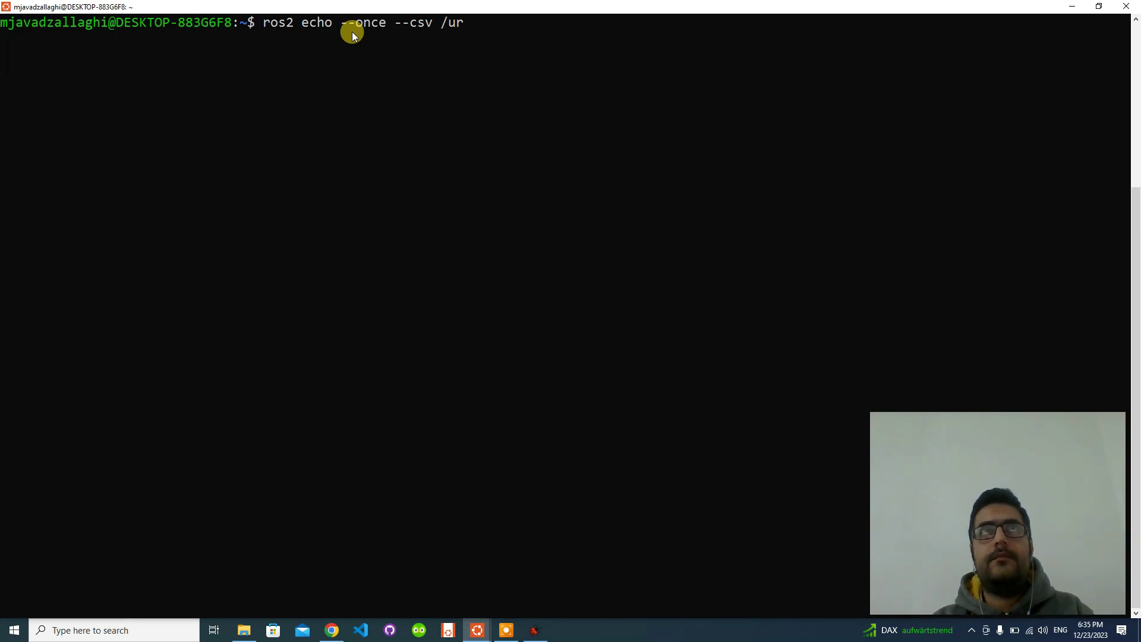
pyautogui.press('BackSpace')
pyautogui.press('BackSpace')
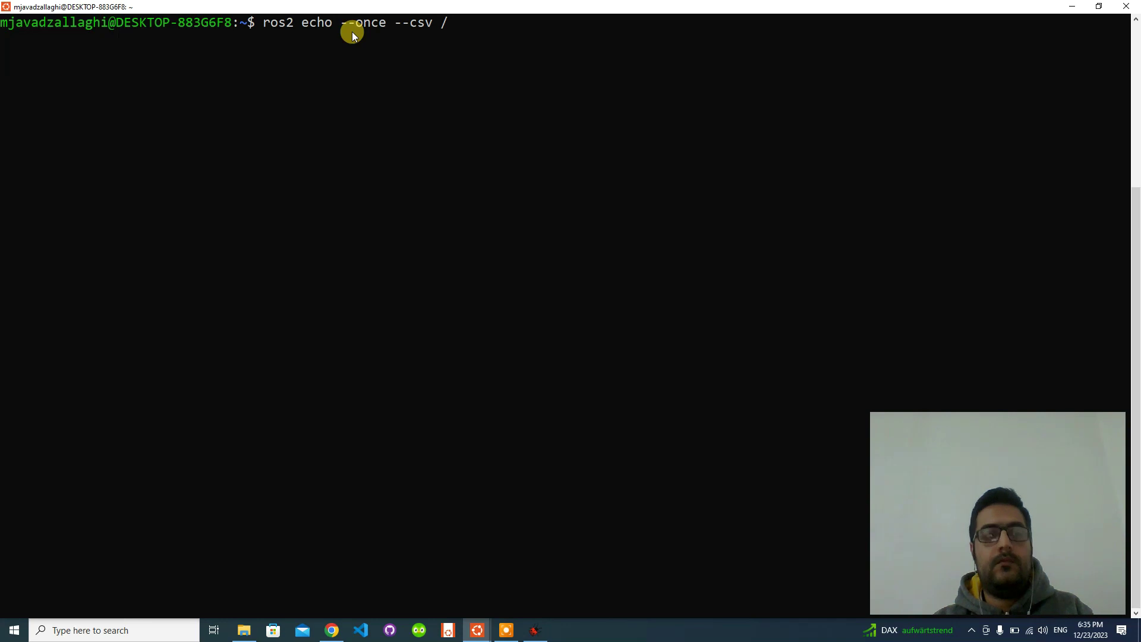
# Recall the earlier /ur5e/joint_states echo from history, add --csv after --once, and run it.
pyautogui.moveTo(463, 23); pyautogui.dragTo(268, 24)
pyautogui.click(388, 121)
pyautogui.press('Up')
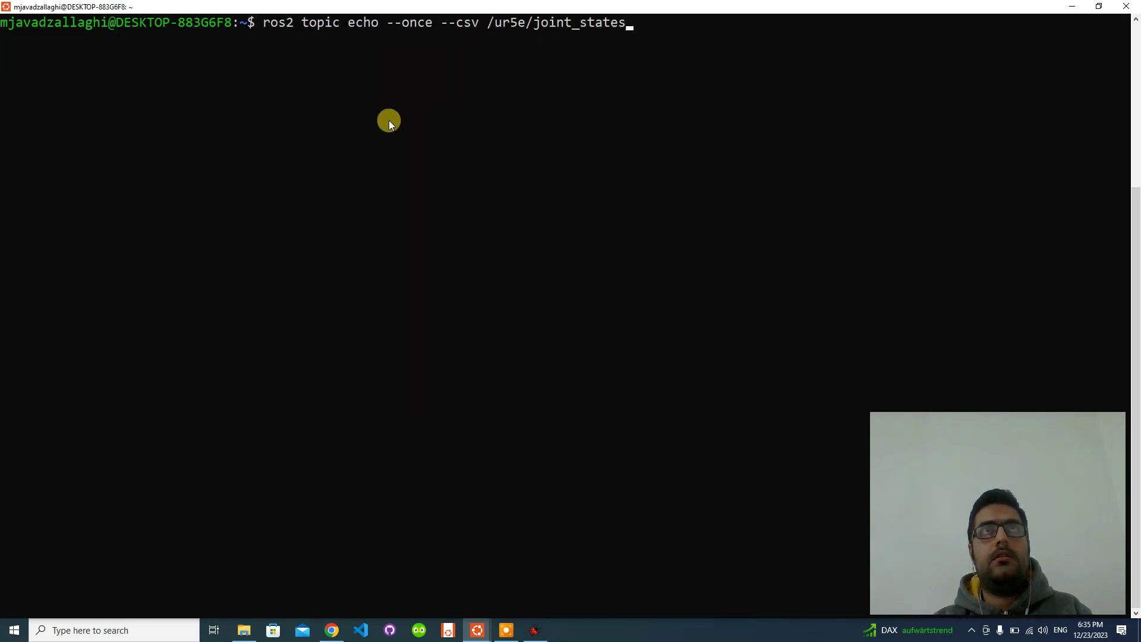
pyautogui.press('Up')
pyautogui.press('Up')
pyautogui.press('Down')
pyautogui.press('Up')
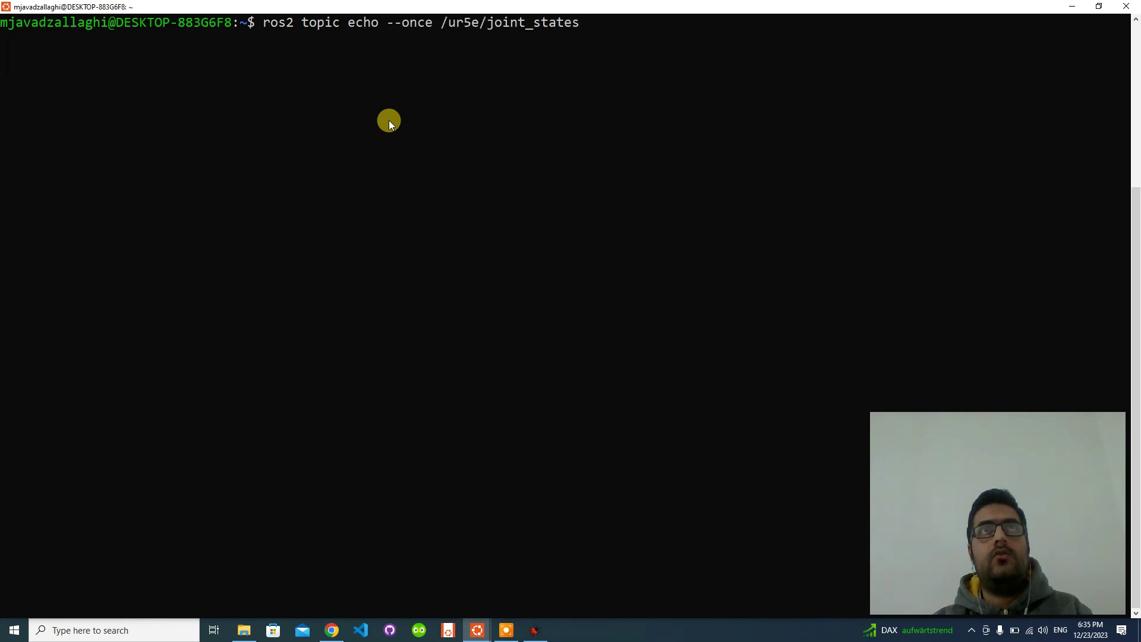
pyautogui.press('Left')
pyautogui.press('Left')
pyautogui.press('Left')
pyautogui.press('Left')
pyautogui.press('Left')
pyautogui.press('Left')
pyautogui.press('Left')
pyautogui.press('Left')
pyautogui.press('Left')
pyautogui.press('Left')
pyautogui.press('Left')
pyautogui.press('Left')
pyautogui.press('Left')
pyautogui.press('Left')
pyautogui.press('Left')
pyautogui.press('Left')
pyautogui.press('Left')
pyautogui.press('Left')
pyautogui.press('Left')
pyautogui.write('/')
pyautogui.press('BackSpace')
pyautogui.write('--csv')
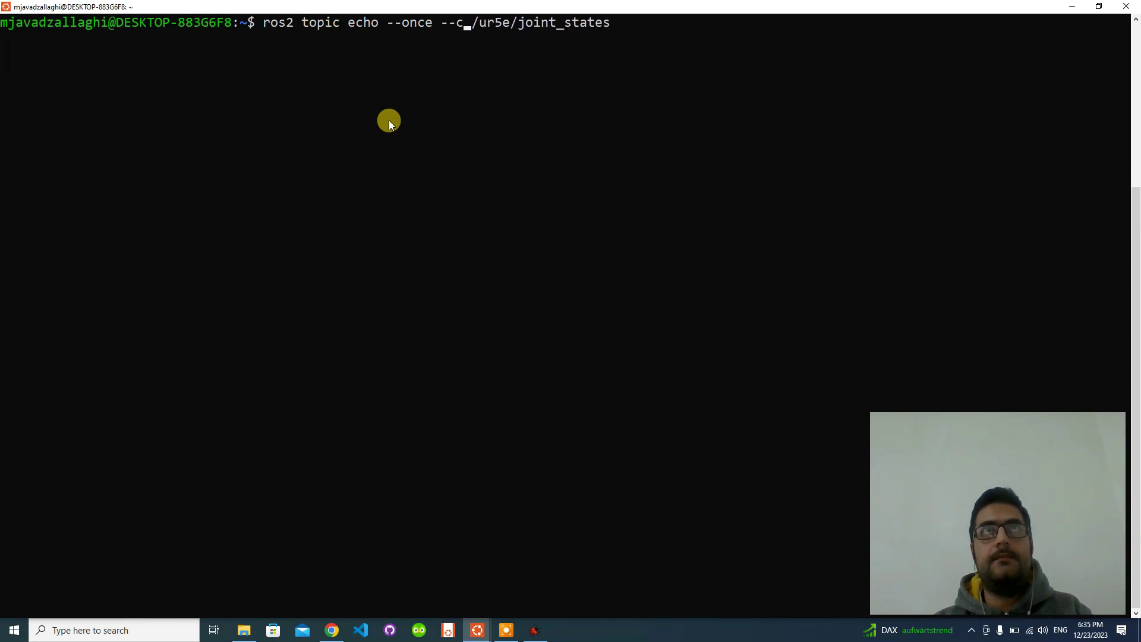
pyautogui.press('Right')
pyautogui.press('Right')
pyautogui.press('Right')
pyautogui.press('Right')
pyautogui.press('Right')
pyautogui.press('Right')
pyautogui.press('Right')
pyautogui.press('Right')
pyautogui.press('Right')
pyautogui.press('Right')
pyautogui.press('Right')
pyautogui.press('Right')
pyautogui.press('Right')
pyautogui.press('Right')
pyautogui.press('Right')
pyautogui.press('Right')
pyautogui.press('Right')
pyautogui.press('Right')
pyautogui.press('Right')
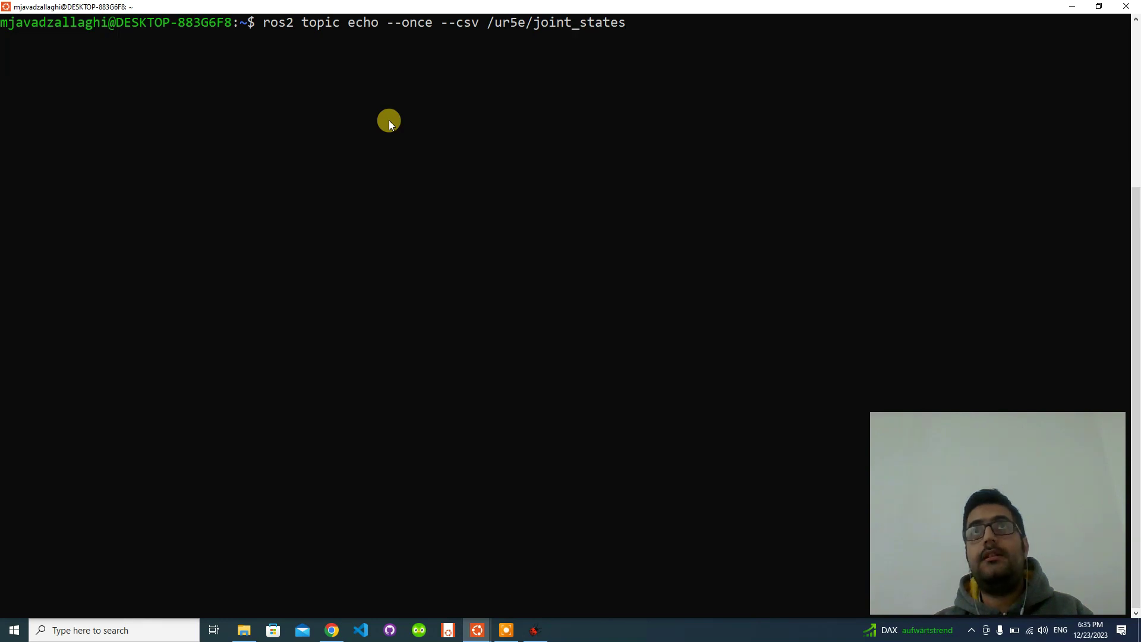
pyautogui.press('Return')
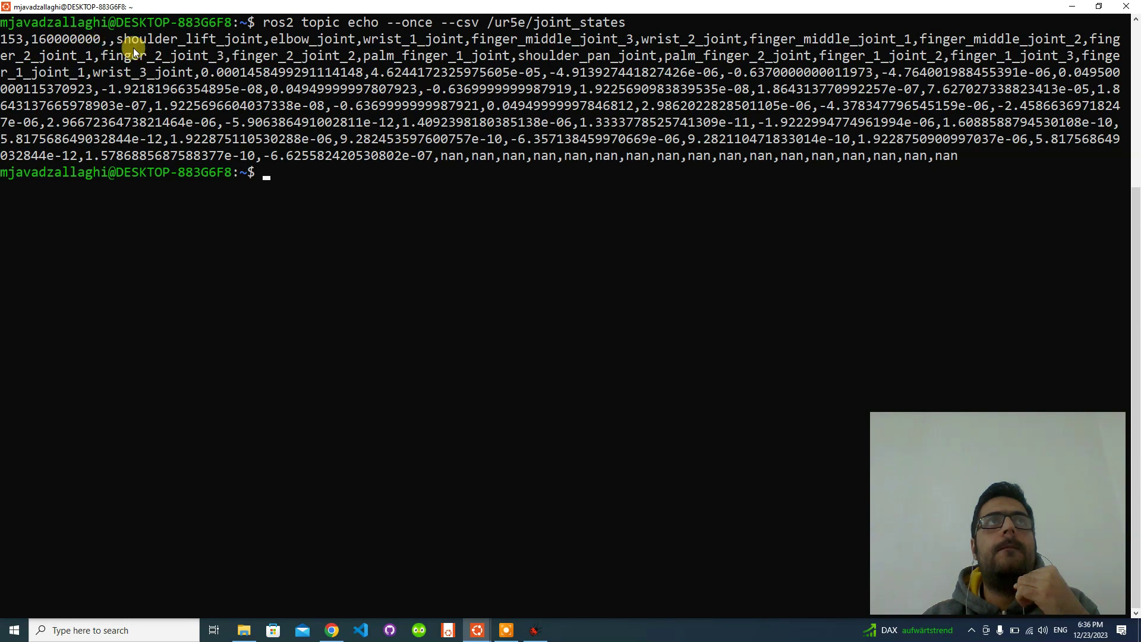
# Highlight the shoulder_lift_joint, elbow_joint and finger_middle joint names in the CSV output.
pyautogui.moveTo(116, 40); pyautogui.dragTo(238, 41)
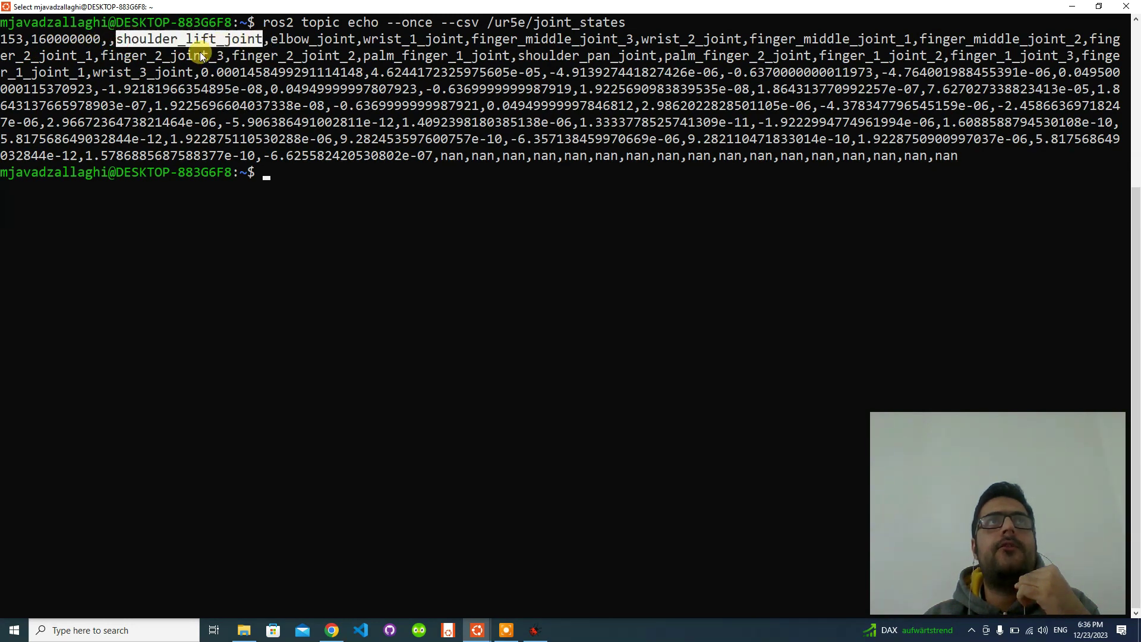
pyautogui.click(241, 56)
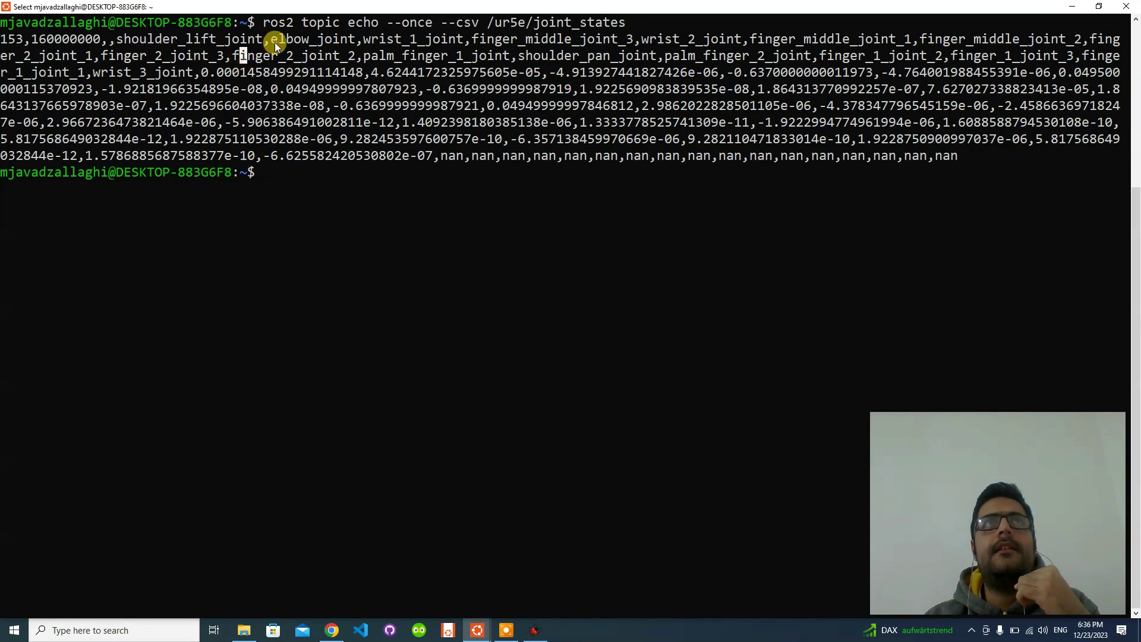
pyautogui.moveTo(271, 40); pyautogui.dragTo(609, 37)
pyautogui.click(382, 49)
pyautogui.moveTo(483, 37); pyautogui.dragTo(565, 37)
pyautogui.click(668, 71)
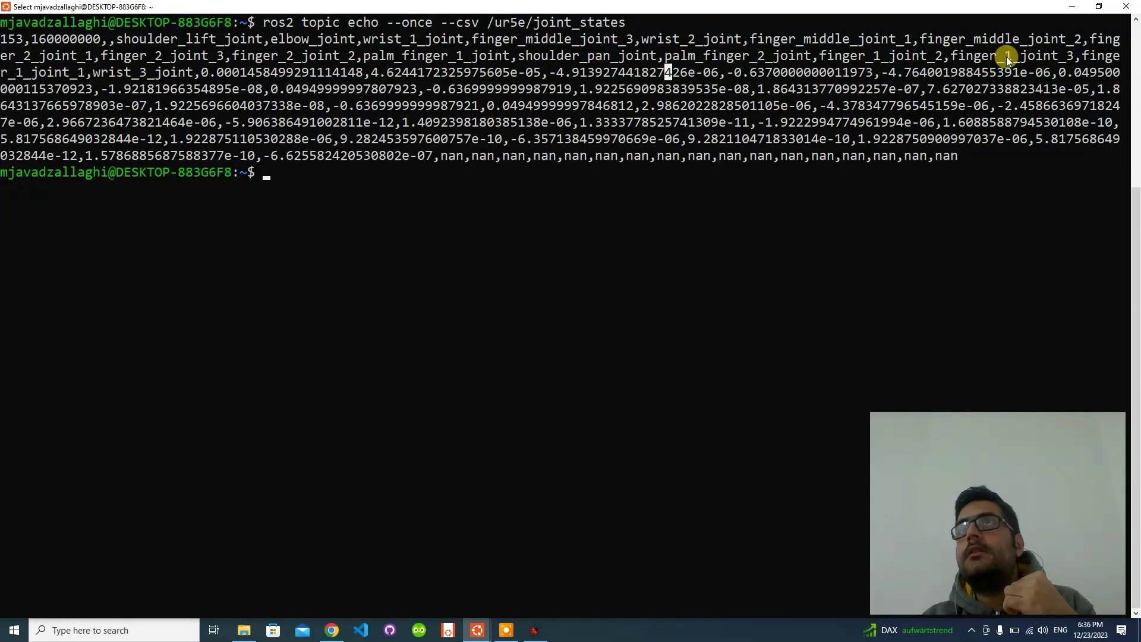
# Point out the palm_finger_2_joint entry and a position value, then return to Webots.
pyautogui.click(686, 59)
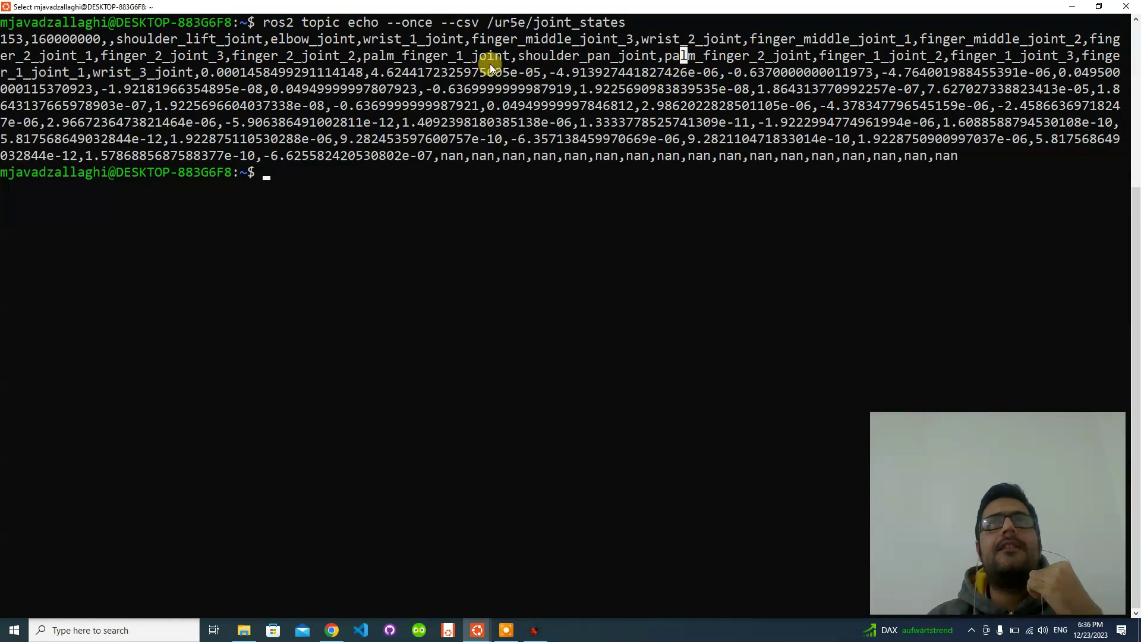
pyautogui.click(589, 89)
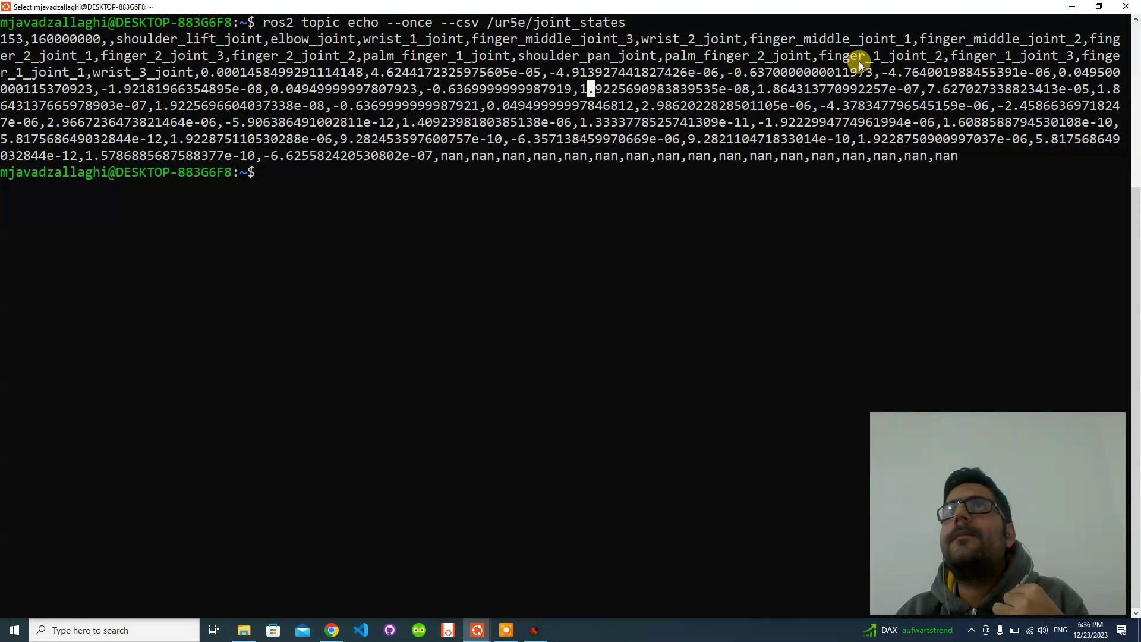
pyautogui.click(811, 57)
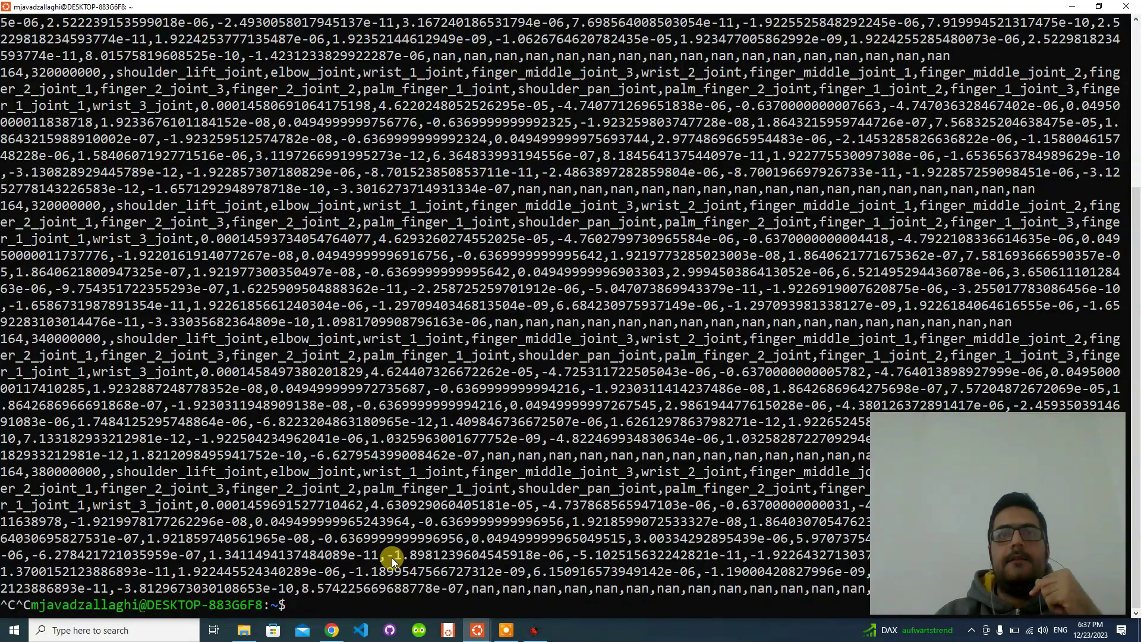
pyautogui.click(535, 630)
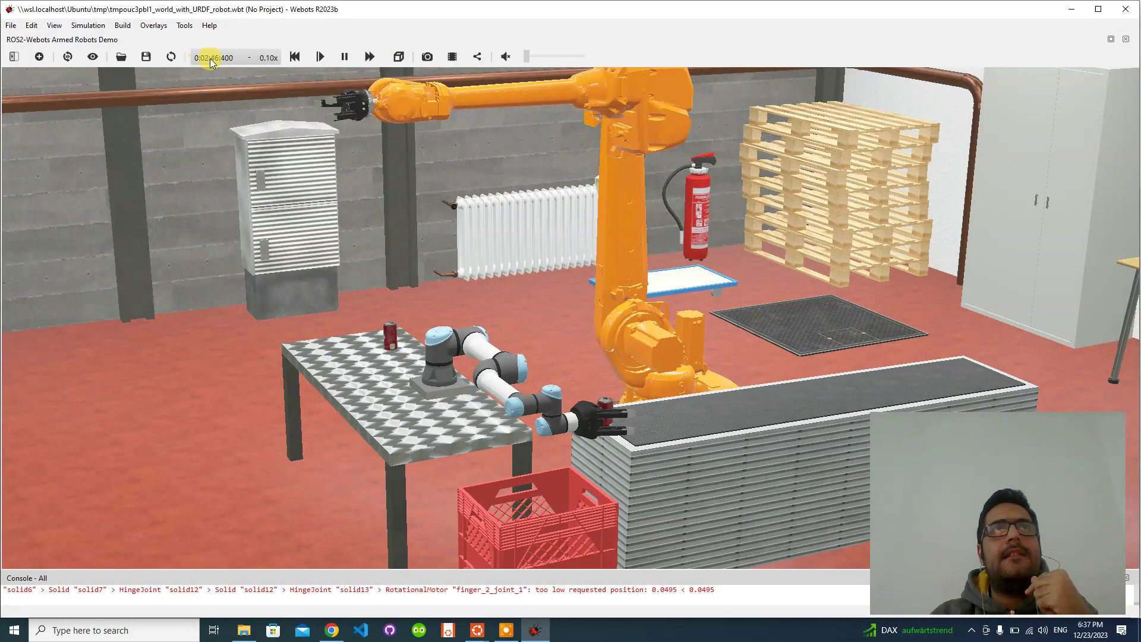
pyautogui.moveTo(605, 425); pyautogui.dragTo(581, 221)
pyautogui.scroll(-15, 582, 221)
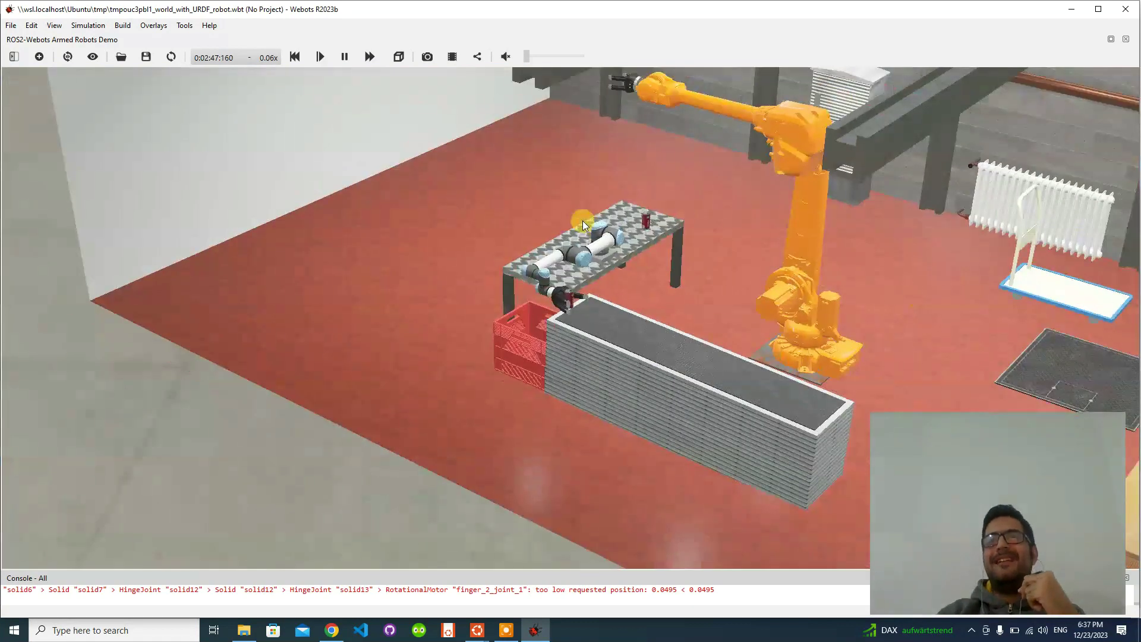
pyautogui.scroll(-3, 583, 222)
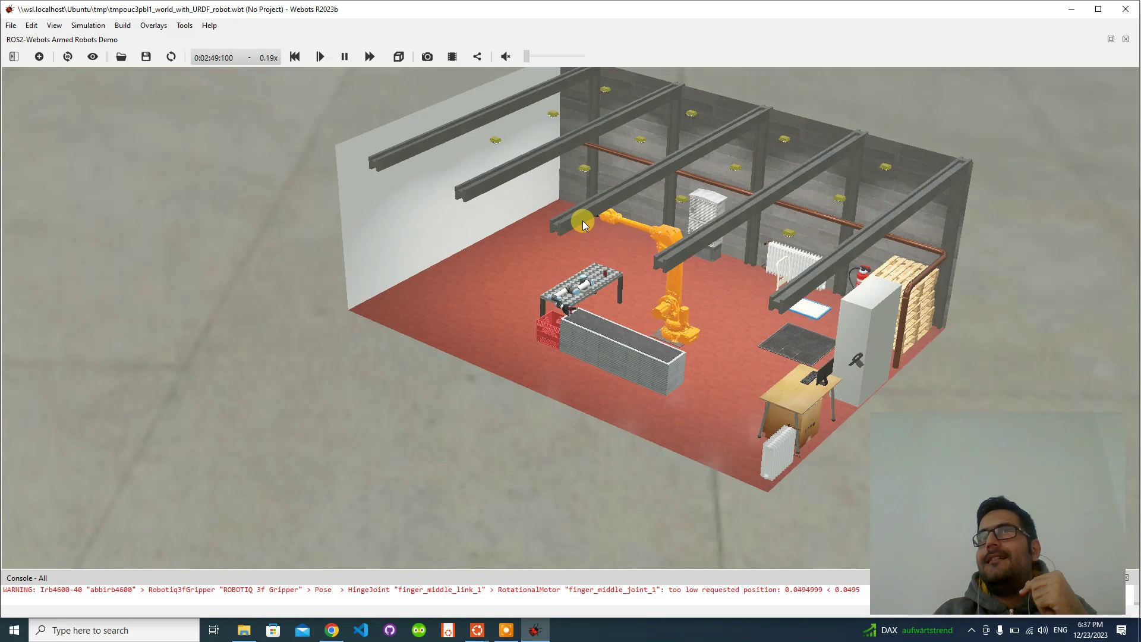
pyautogui.scroll(3, 640, 293)
pyautogui.scroll(5, 639, 292)
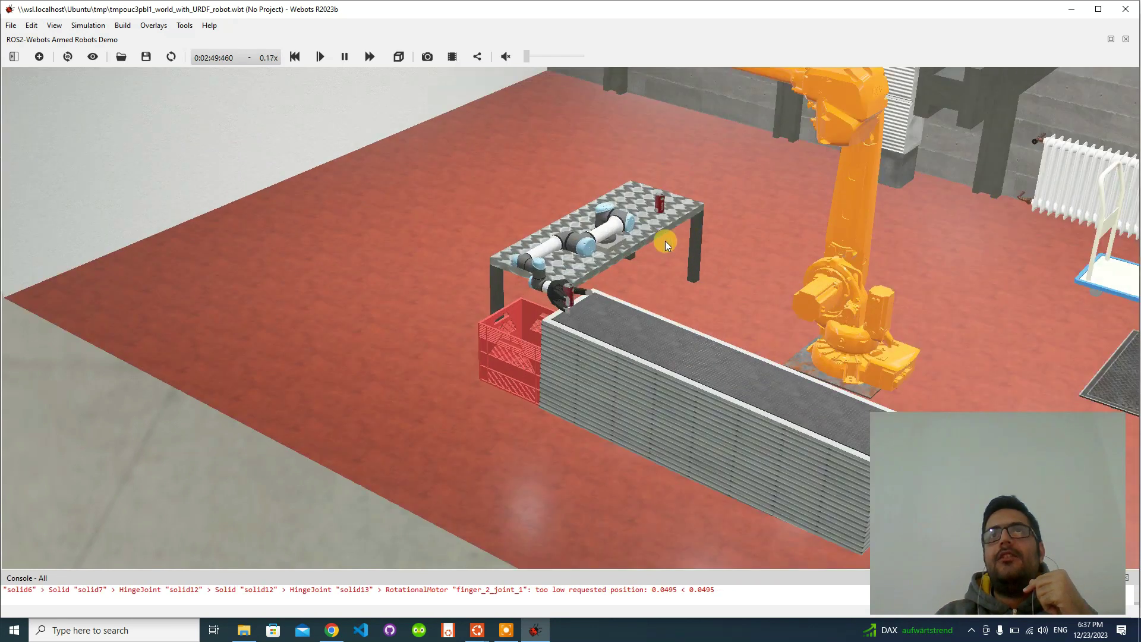